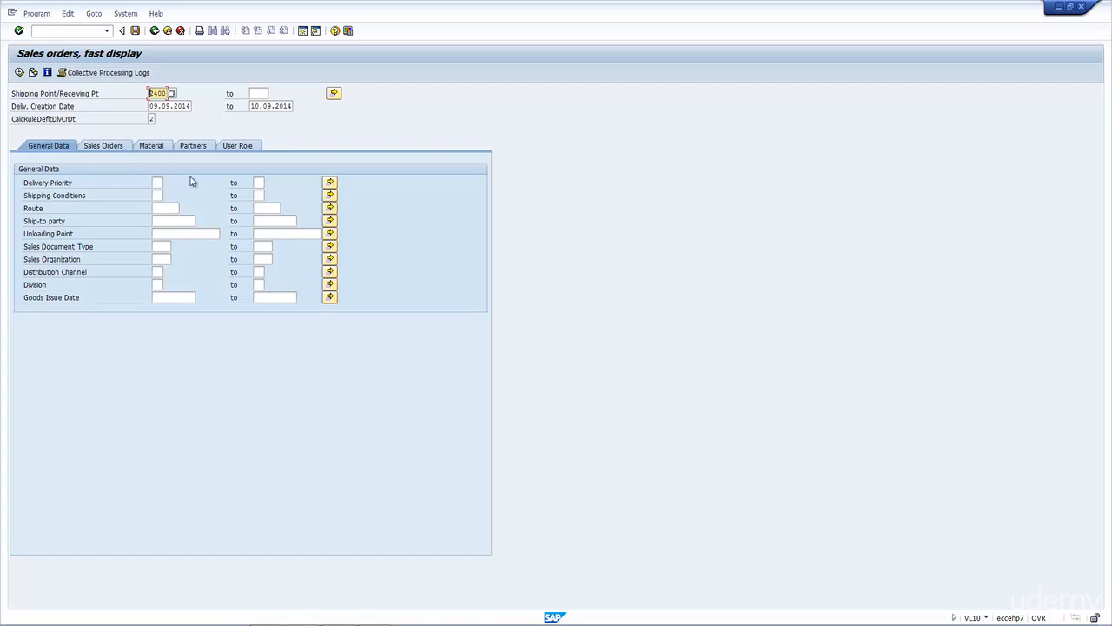
# Step: Open the user role settings and select the role value 0001
pyautogui.click(239, 146)
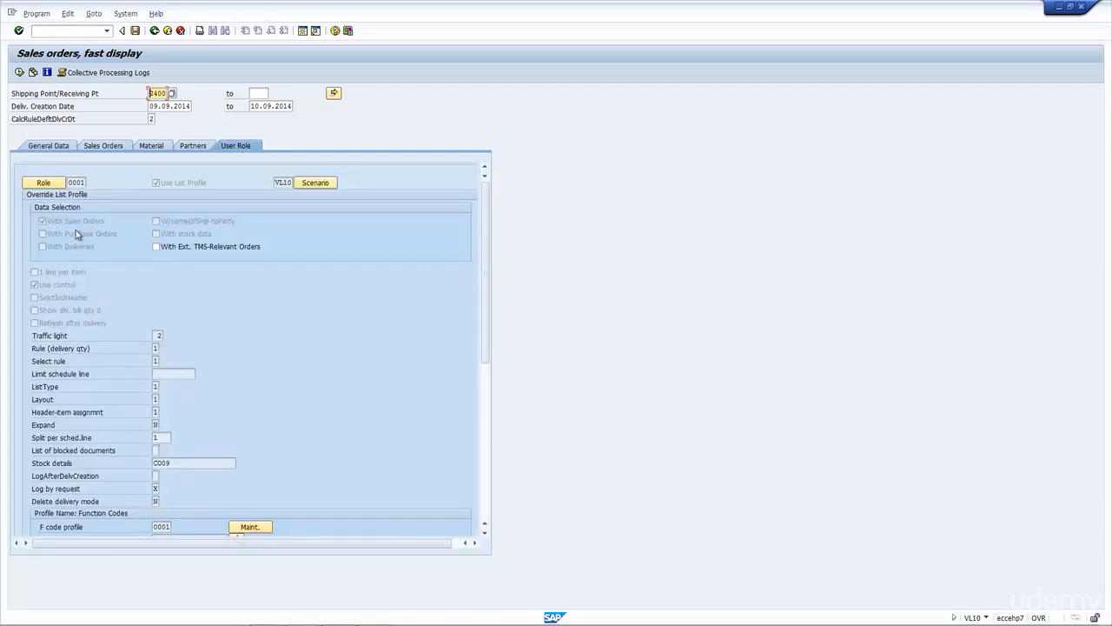
pyautogui.click(78, 183)
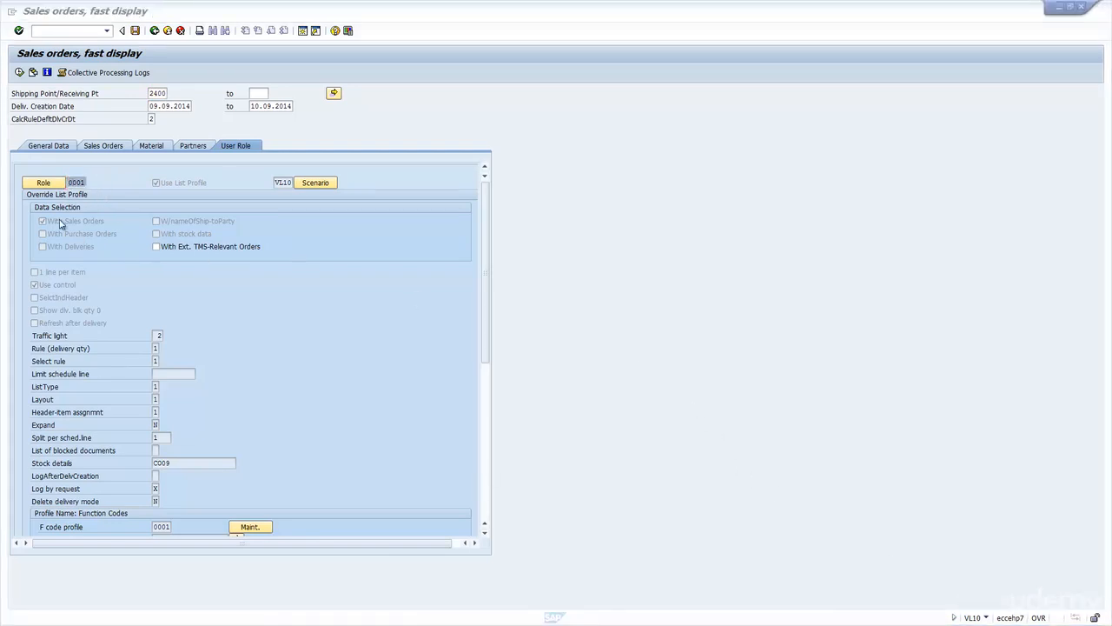
pyautogui.click(77, 182)
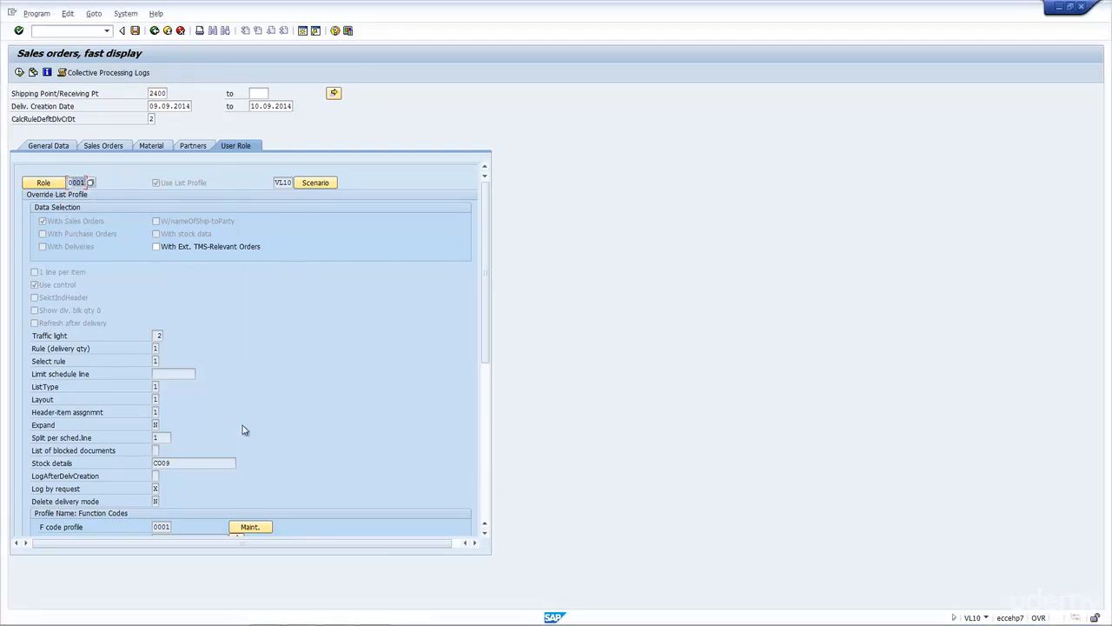
# Step: View the possible entries for the delivery quantity rule and close the list without choosing another one
pyautogui.scroll(-1, 193, 335)
pyautogui.scroll(1, 155, 239)
pyautogui.scroll(-2, 228, 370)
pyautogui.scroll(-2, 228, 371)
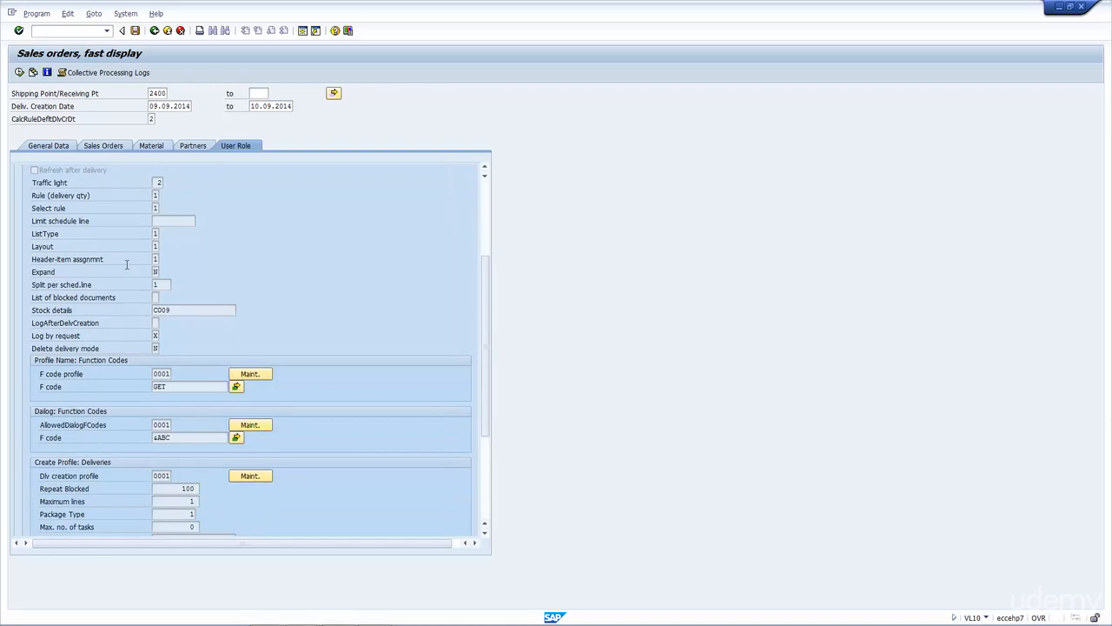
pyautogui.click(157, 196)
pyautogui.click(164, 196)
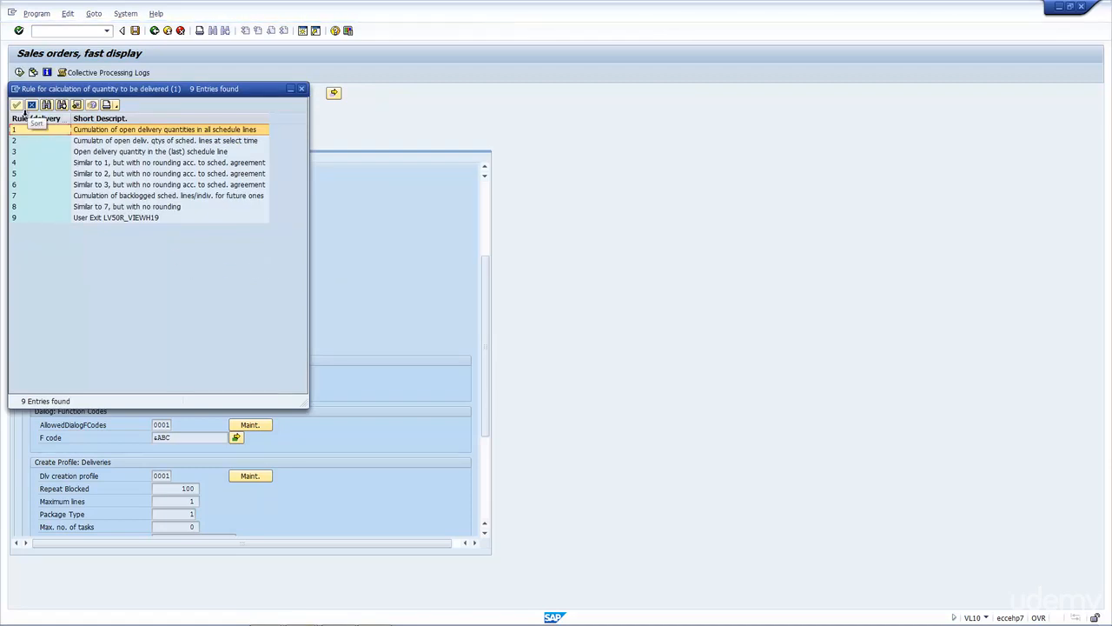
pyautogui.click(28, 107)
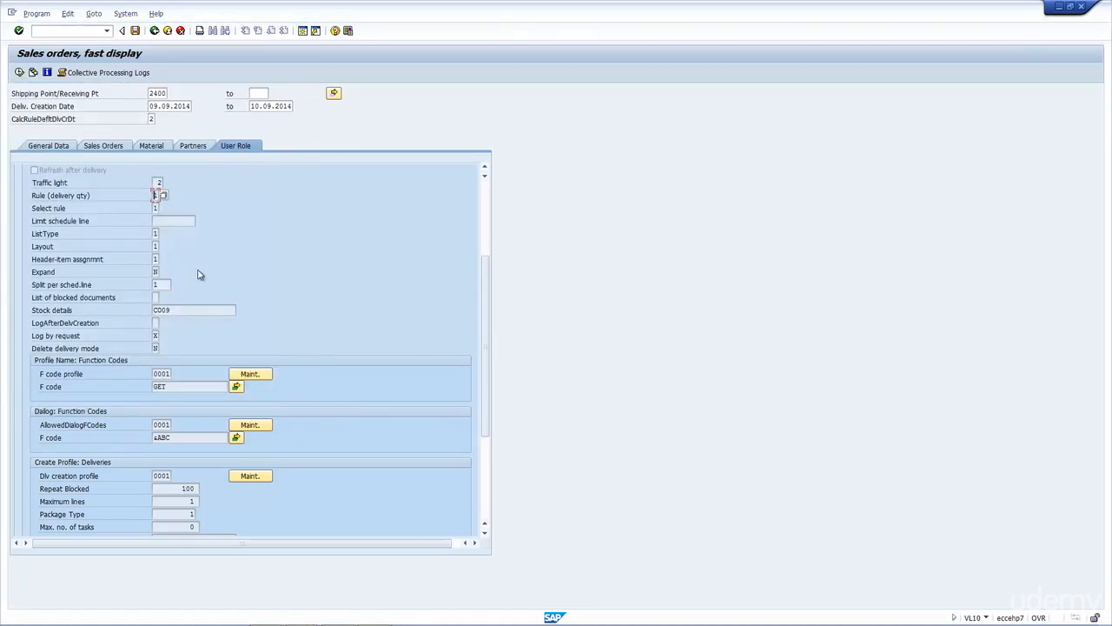
# Step: Display the multiple single values of the F code in the function codes profile and close the list
pyautogui.scroll(-3, 235, 365)
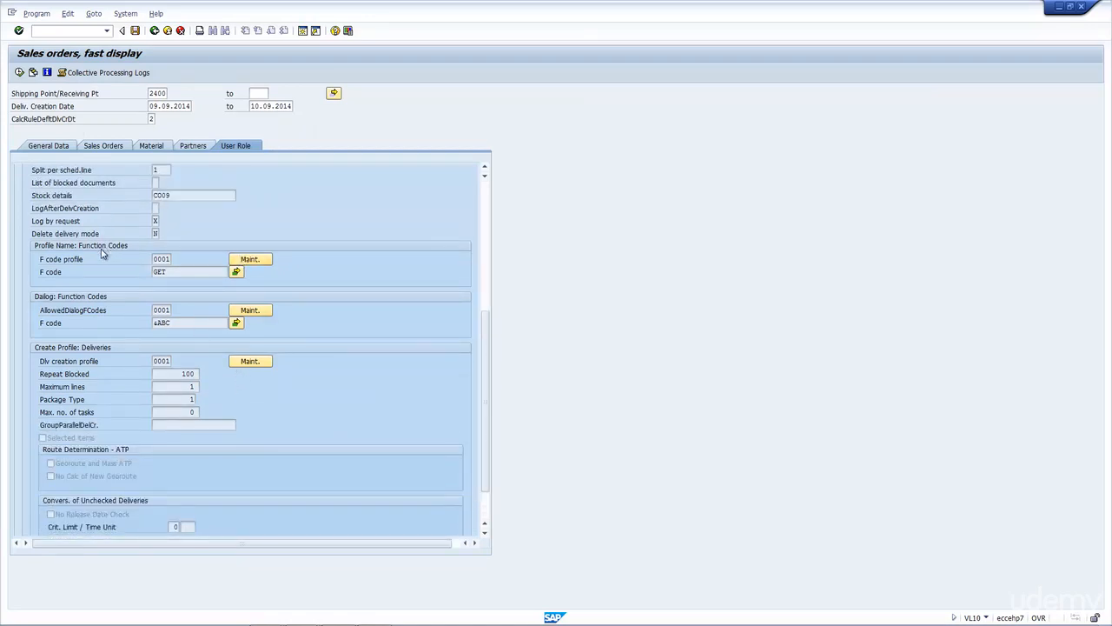
pyautogui.click(61, 273)
pyautogui.click(236, 271)
pyautogui.moveTo(76, 163); pyautogui.dragTo(12, 183)
pyautogui.moveTo(71, 187); pyautogui.dragTo(31, 188)
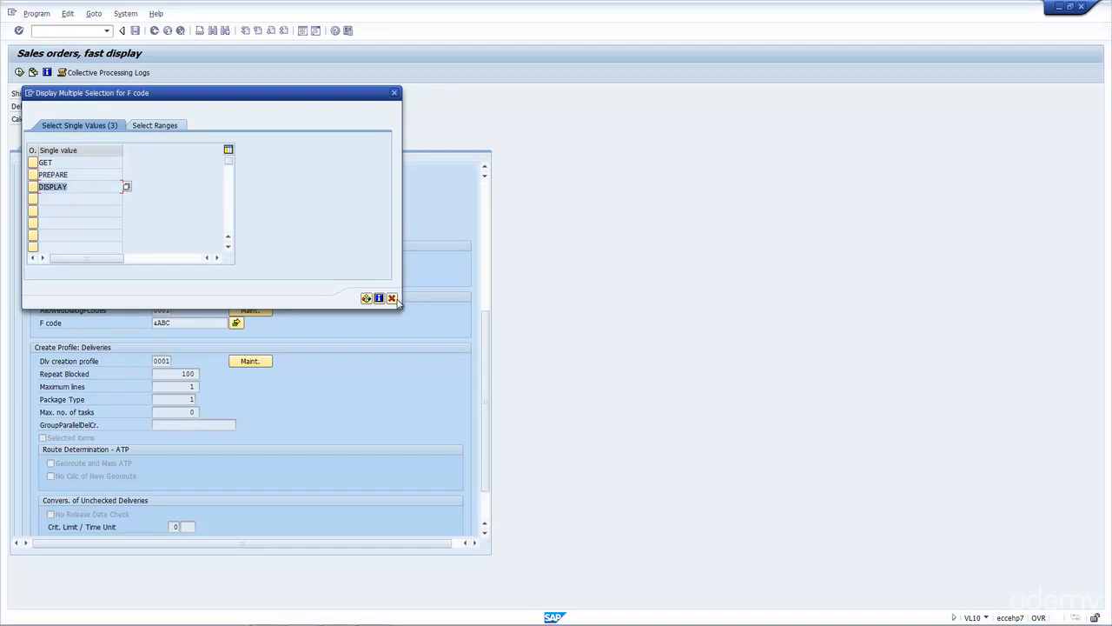
pyautogui.click(392, 300)
# Step: From F code profile maintenance, view the details of the 5001 Run Delivery List entry with sort 30, and return to the selection screen
pyautogui.click(250, 258)
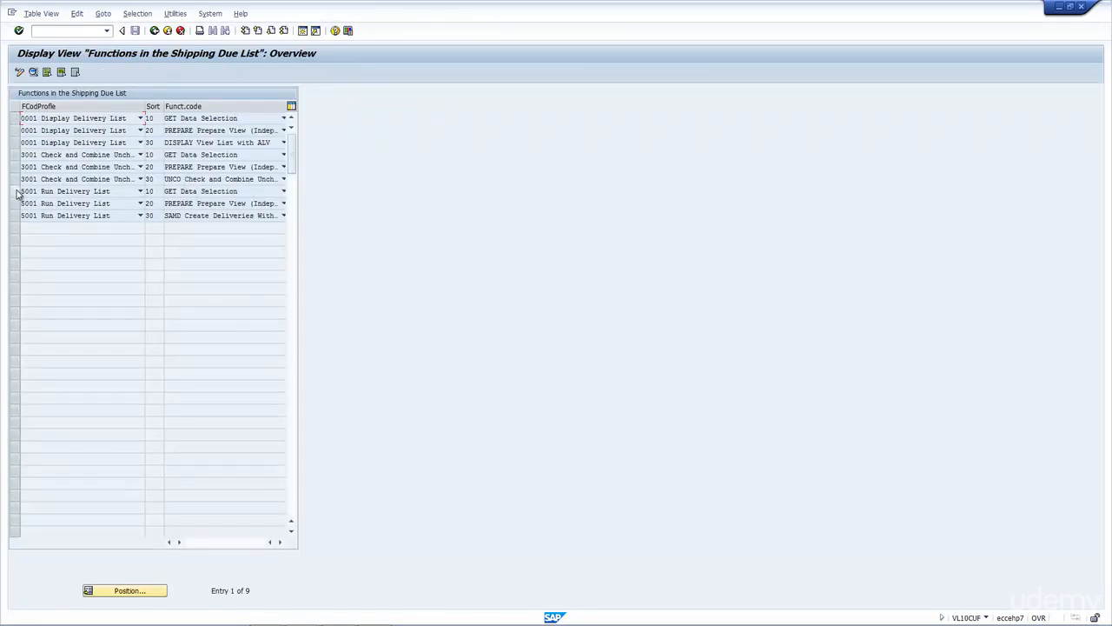
pyautogui.click(14, 215)
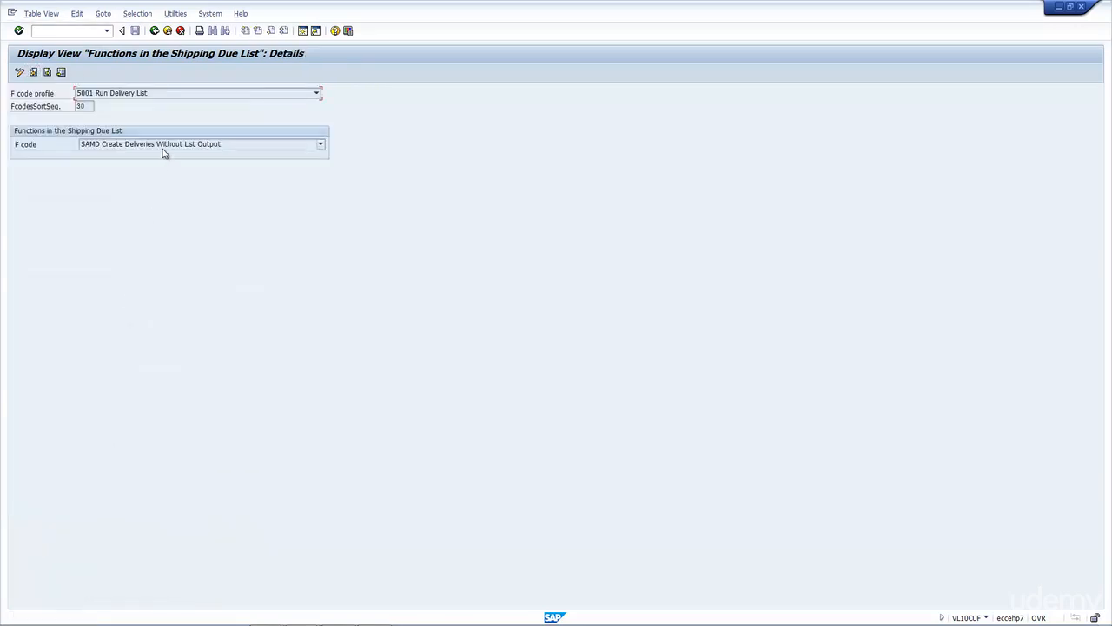
pyautogui.click(161, 147)
pyautogui.click(167, 165)
pyautogui.click(153, 31)
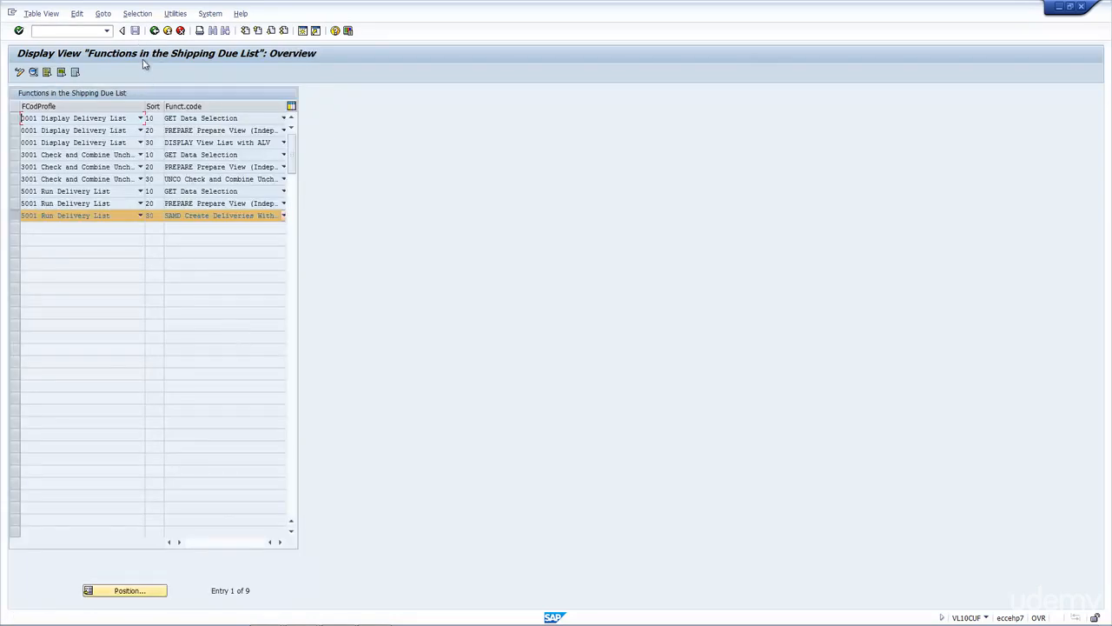
pyautogui.click(154, 31)
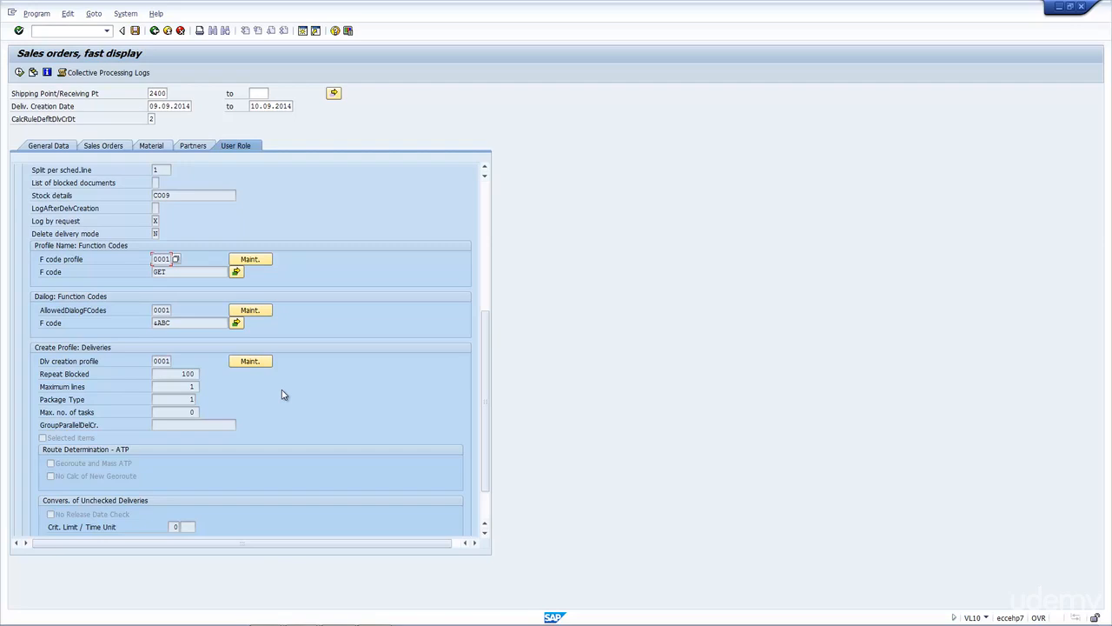
# Step: Open the list profiles behind the user role and display the details of profile 5001, Run sales orders in background
pyautogui.moveTo(174, 271); pyautogui.dragTo(142, 264)
pyautogui.click(487, 211)
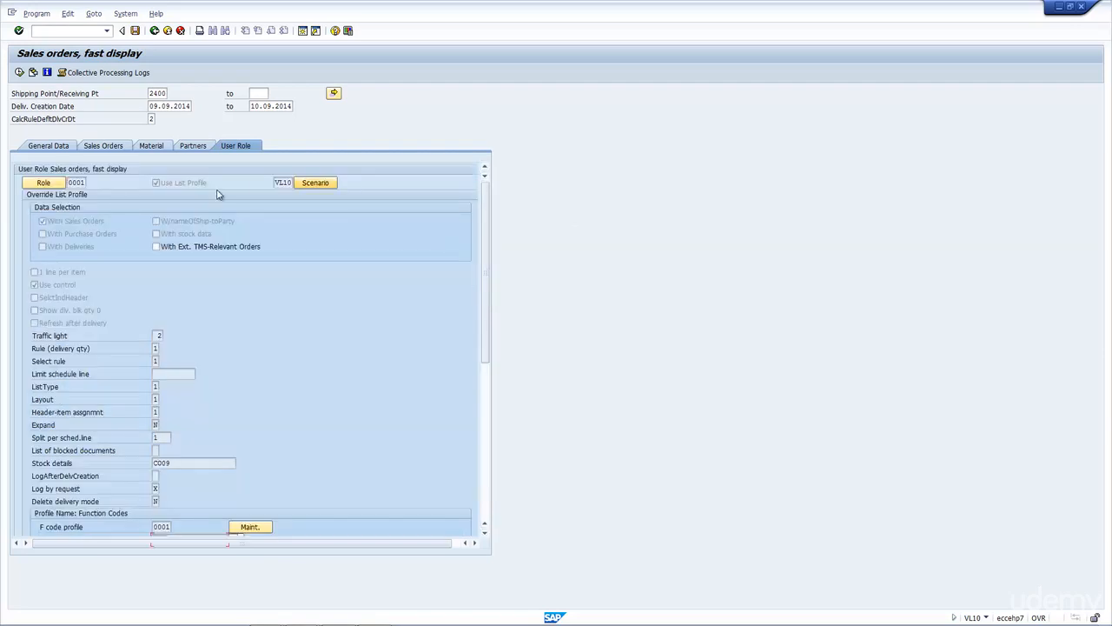
pyautogui.click(54, 183)
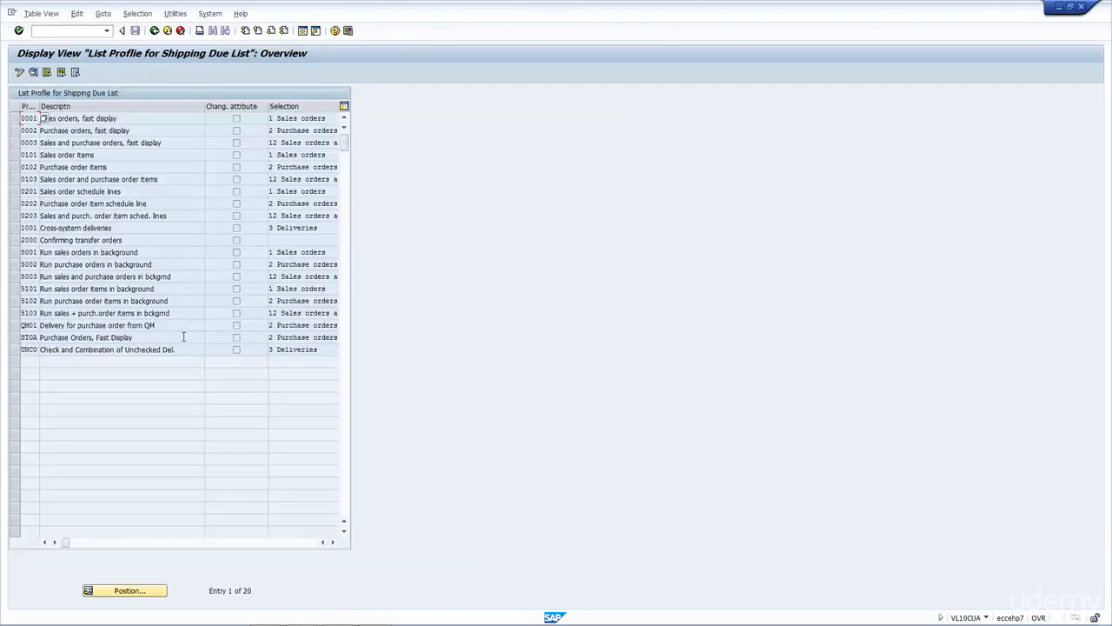
pyautogui.click(29, 252)
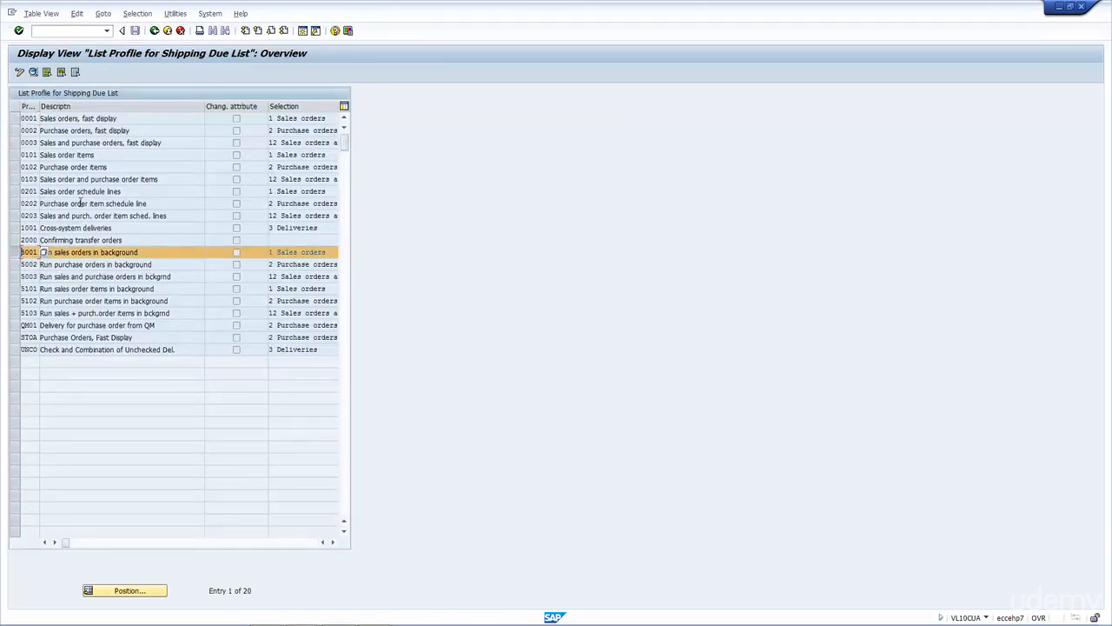
pyautogui.click(34, 73)
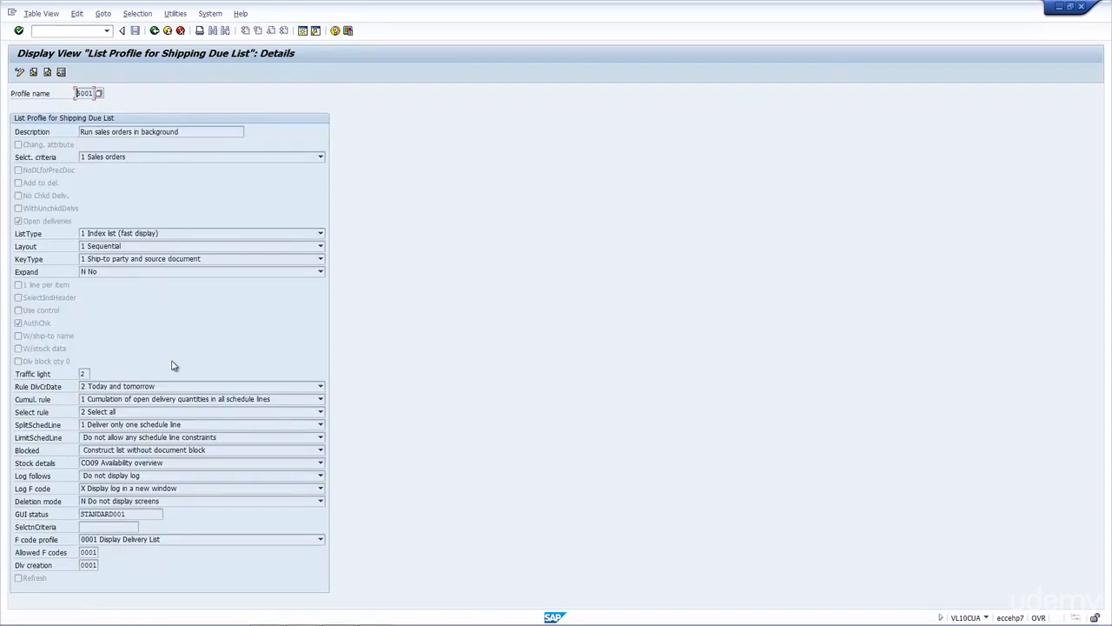
# Step: Check the F code profile and the possible allowed F codes of list profile 5001, and return to the selection screen
pyautogui.click(173, 393)
pyautogui.click(167, 543)
pyautogui.press('F4')
pyautogui.click(191, 524)
pyautogui.click(90, 553)
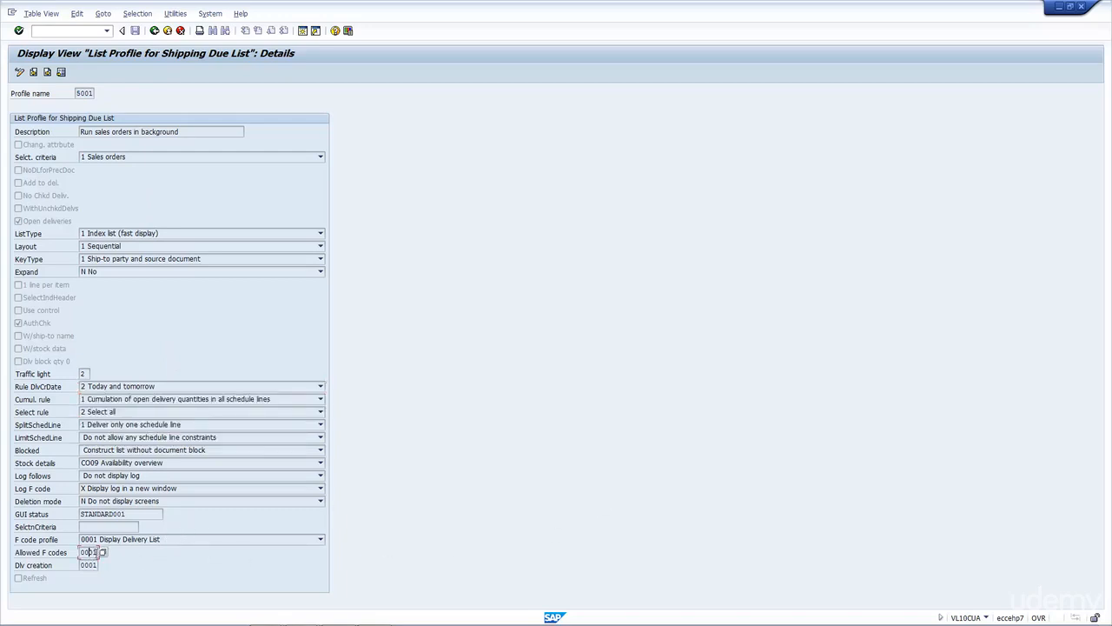
pyautogui.click(103, 554)
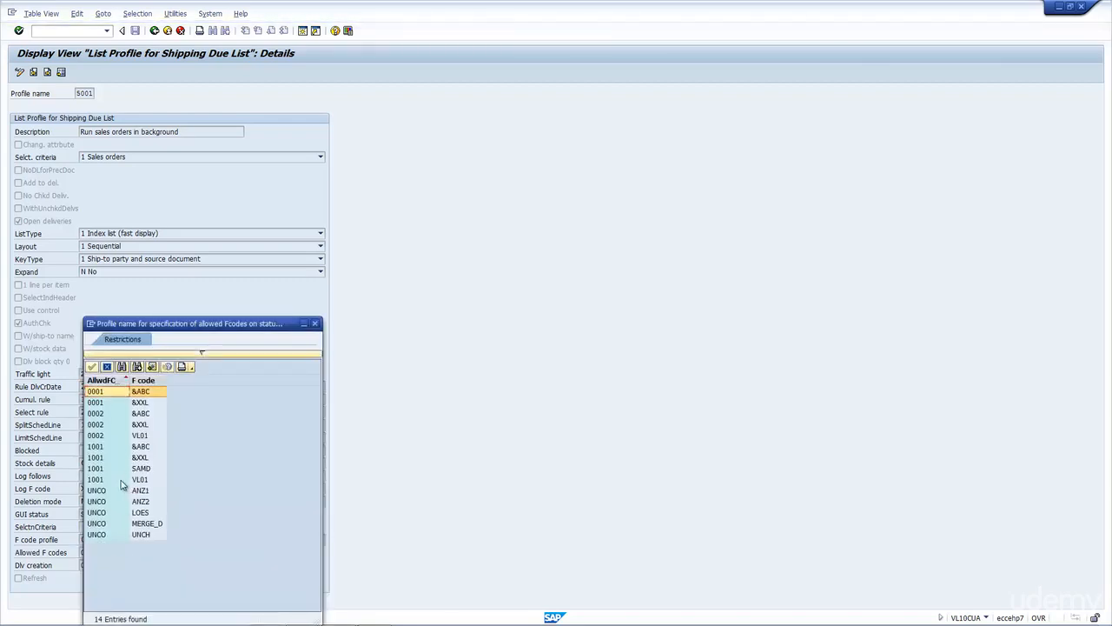
pyautogui.doubleClick(102, 391)
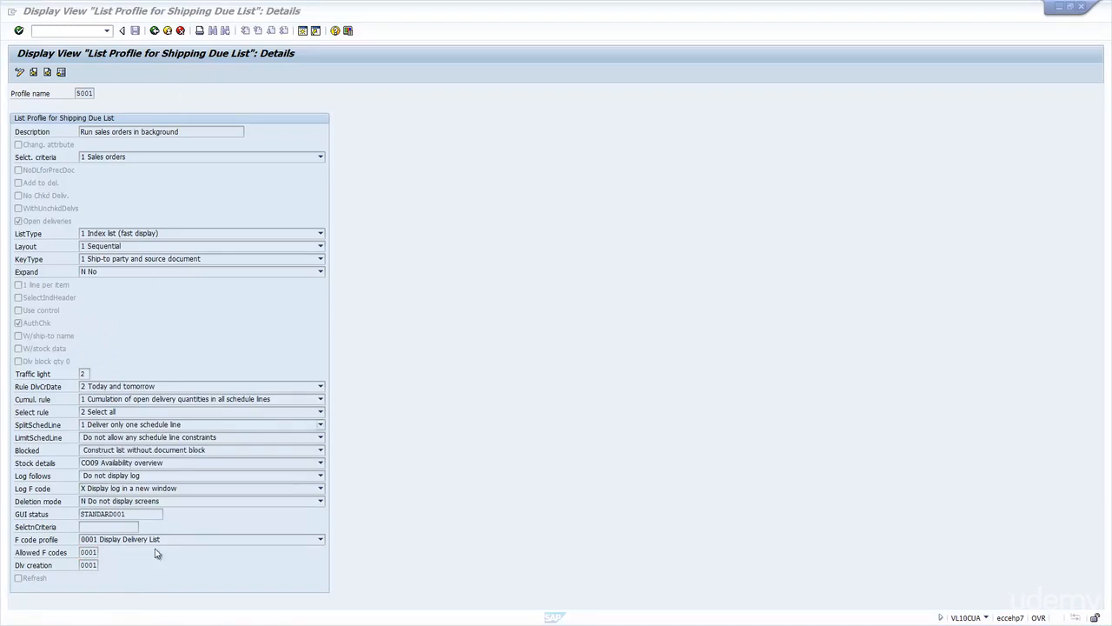
pyautogui.click(155, 31)
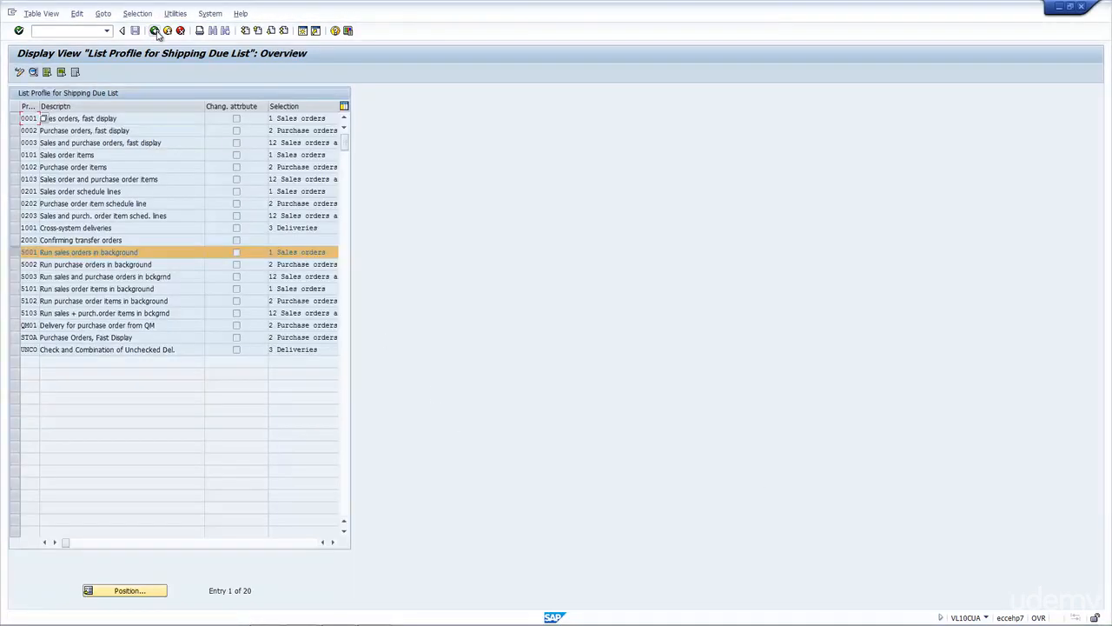
pyautogui.click(155, 31)
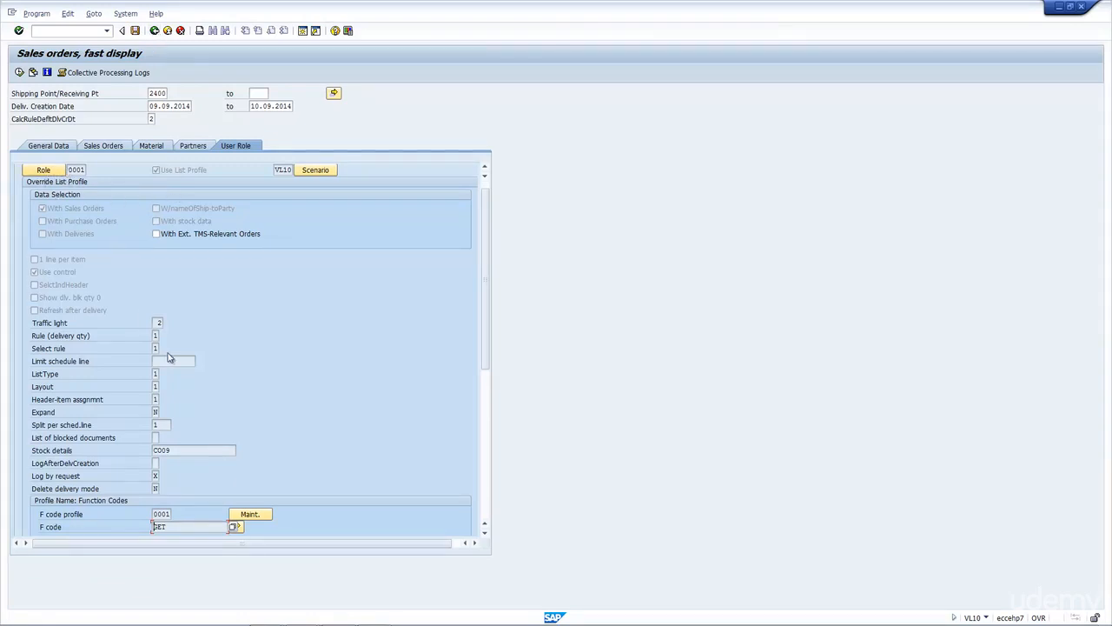
# Step: Reopen F code profile maintenance, review the three 5001 Run Delivery List rows, and go back to the selection screen
pyautogui.click(162, 514)
pyautogui.click(244, 515)
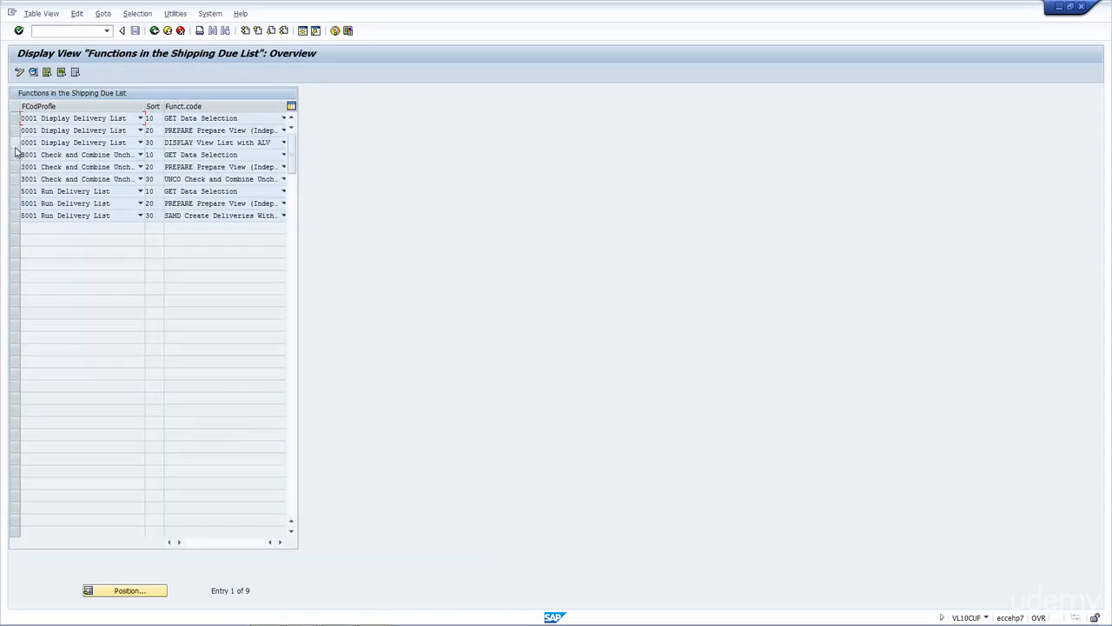
pyautogui.click(14, 192)
pyautogui.click(21, 207)
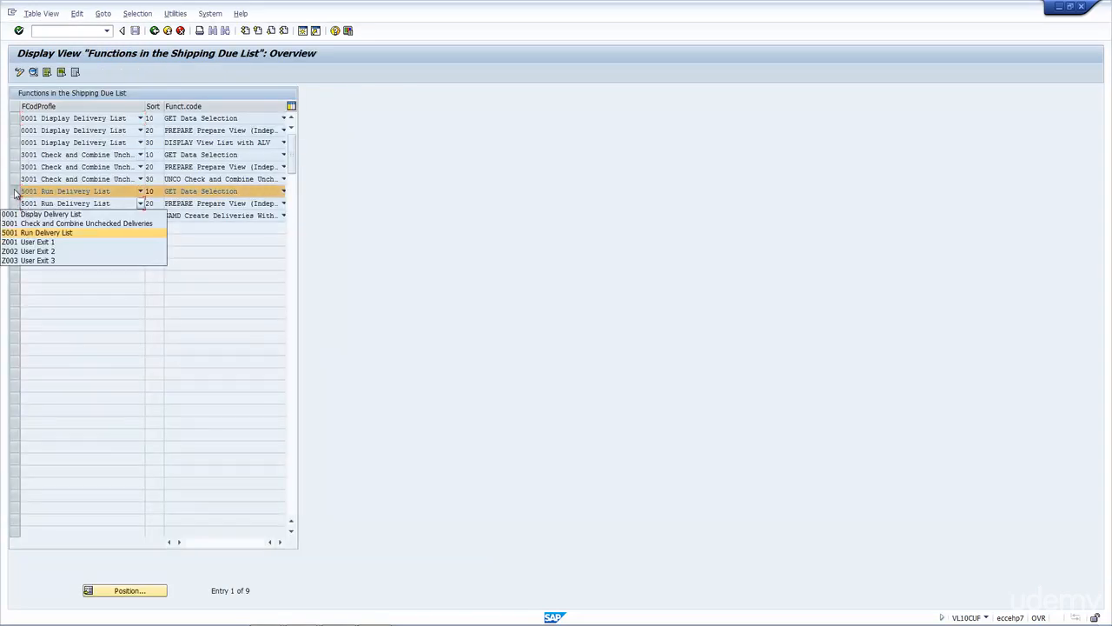
pyautogui.click(15, 192)
pyautogui.click(16, 216)
pyautogui.click(15, 192)
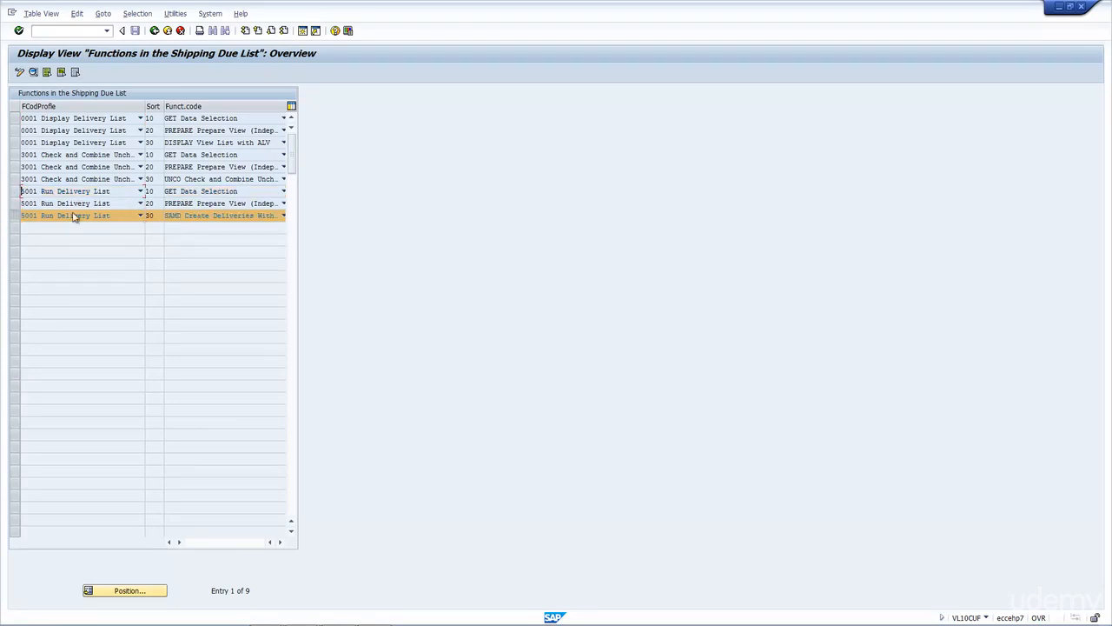
pyautogui.click(109, 214)
pyautogui.click(156, 32)
pyautogui.click(155, 31)
# Step: Start transaction VL10BATCH and create the variant NEW_JOB for all selection screens
pyautogui.click(70, 30)
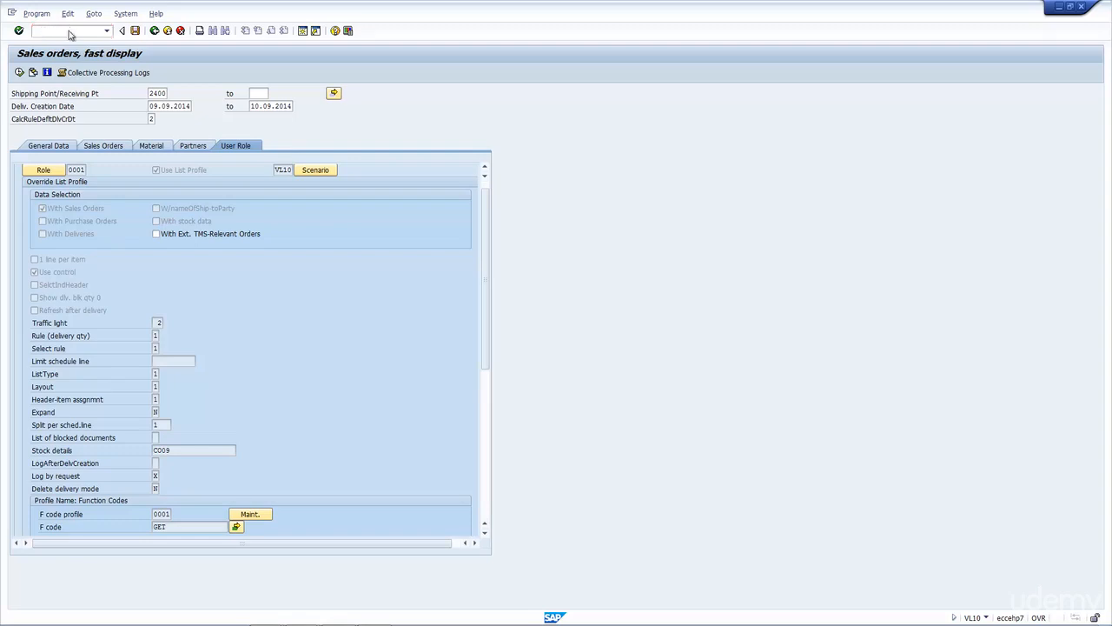
pyautogui.press('Return')
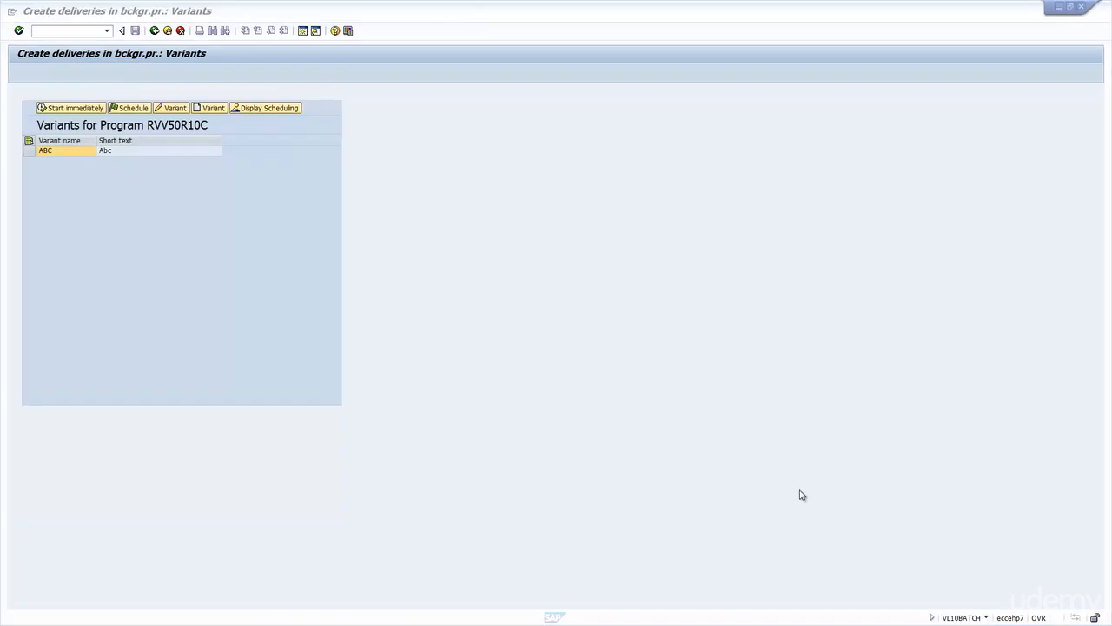
pyautogui.click(205, 110)
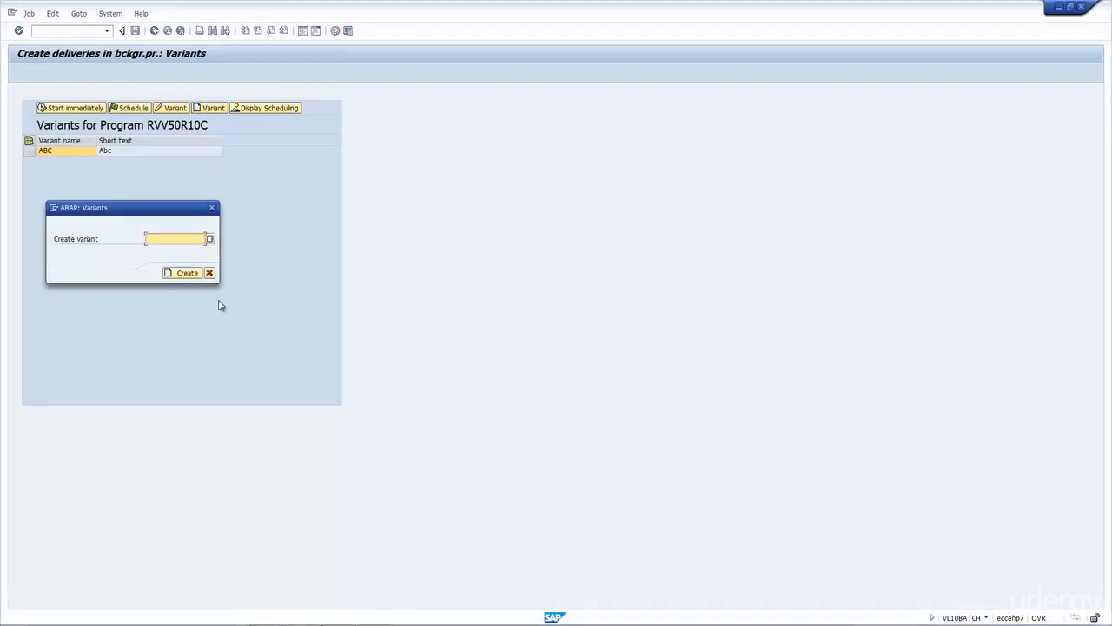
pyautogui.write('t')
pyautogui.press('Down')
pyautogui.press('Return')
pyautogui.press('Return')
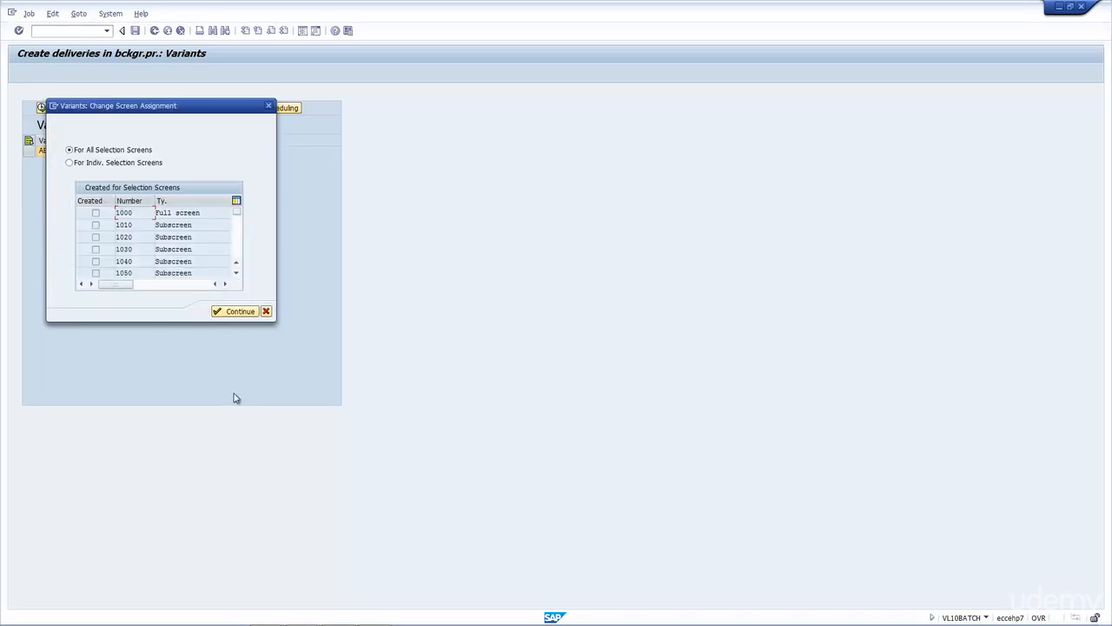
pyautogui.click(228, 311)
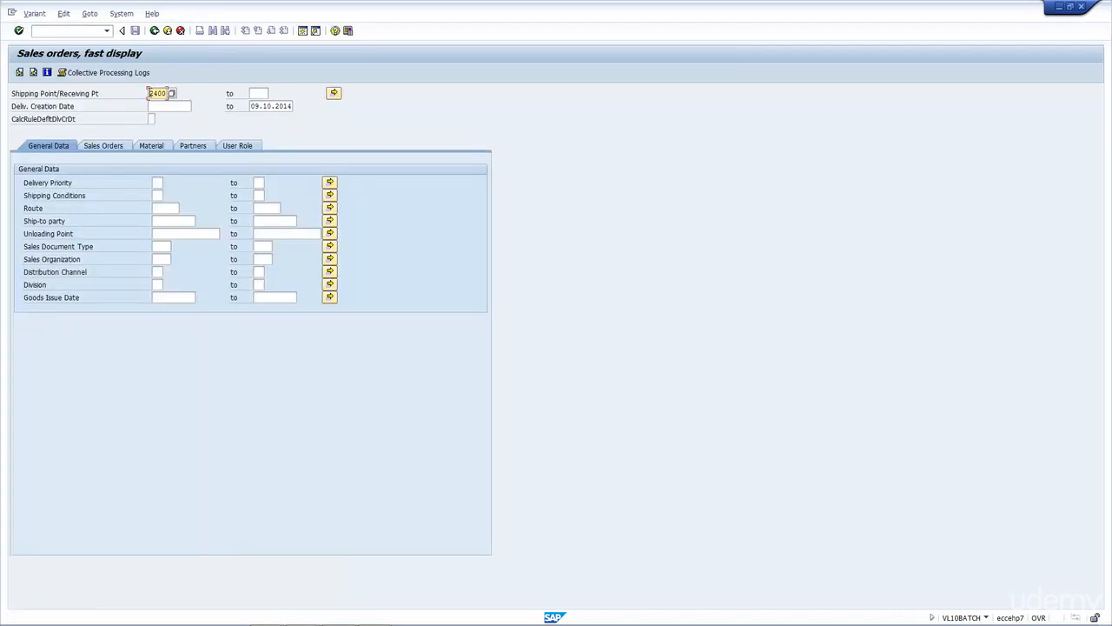
# Step: Set the rule for the default delivery creation date to 1, Due for shipment today, and apply it to the variant
pyautogui.doubleClick(151, 93)
pyautogui.doubleClick(250, 108)
pyautogui.click(152, 119)
pyautogui.click(158, 121)
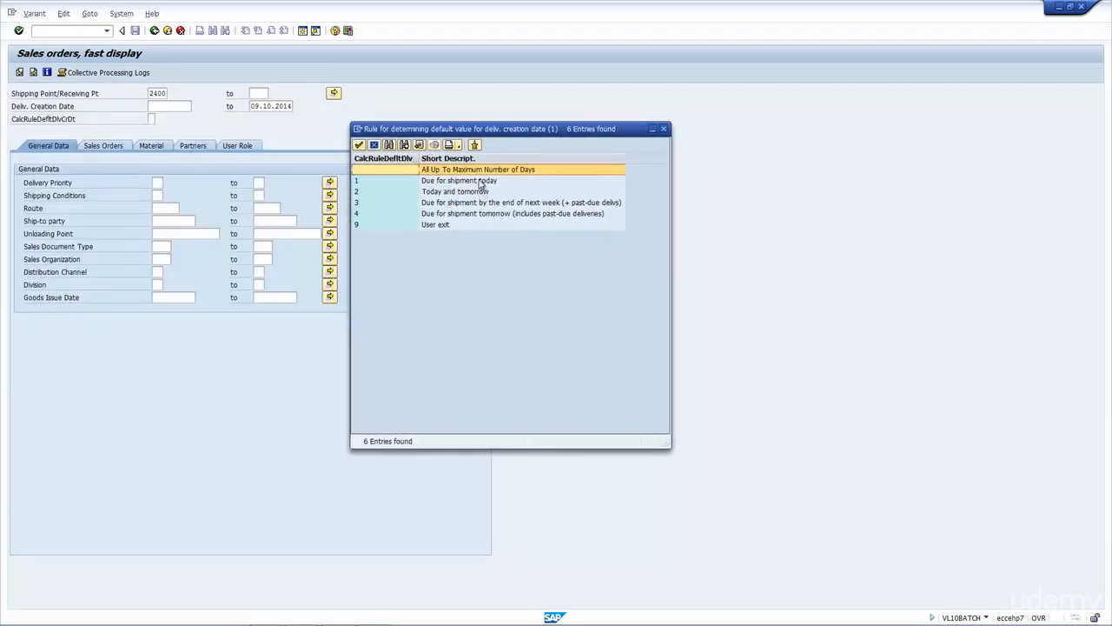
pyautogui.doubleClick(480, 183)
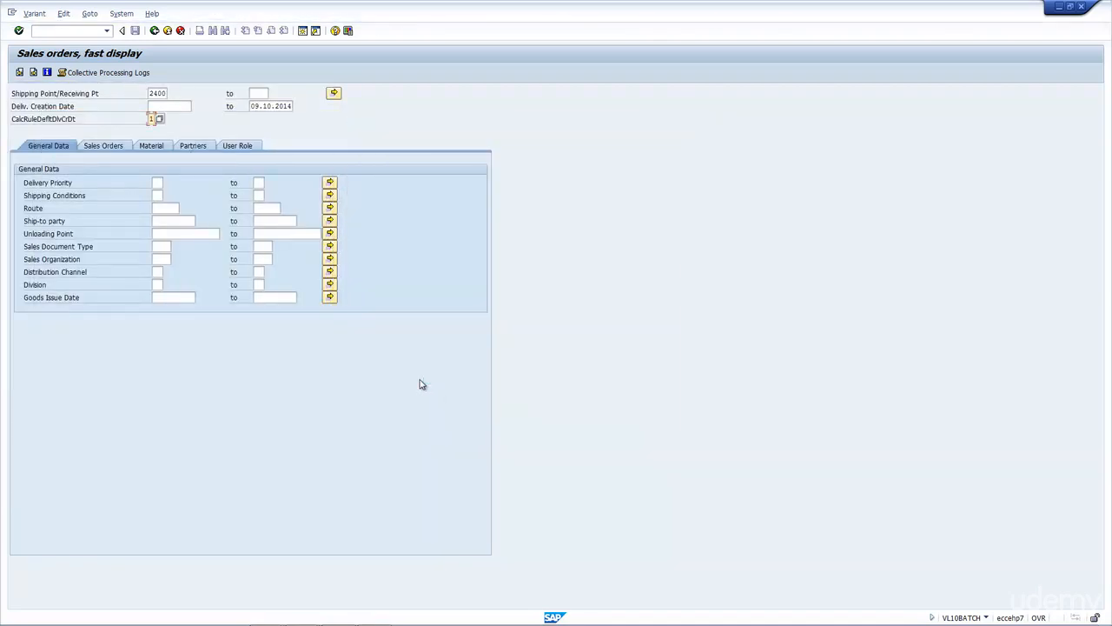
pyautogui.press('Return')
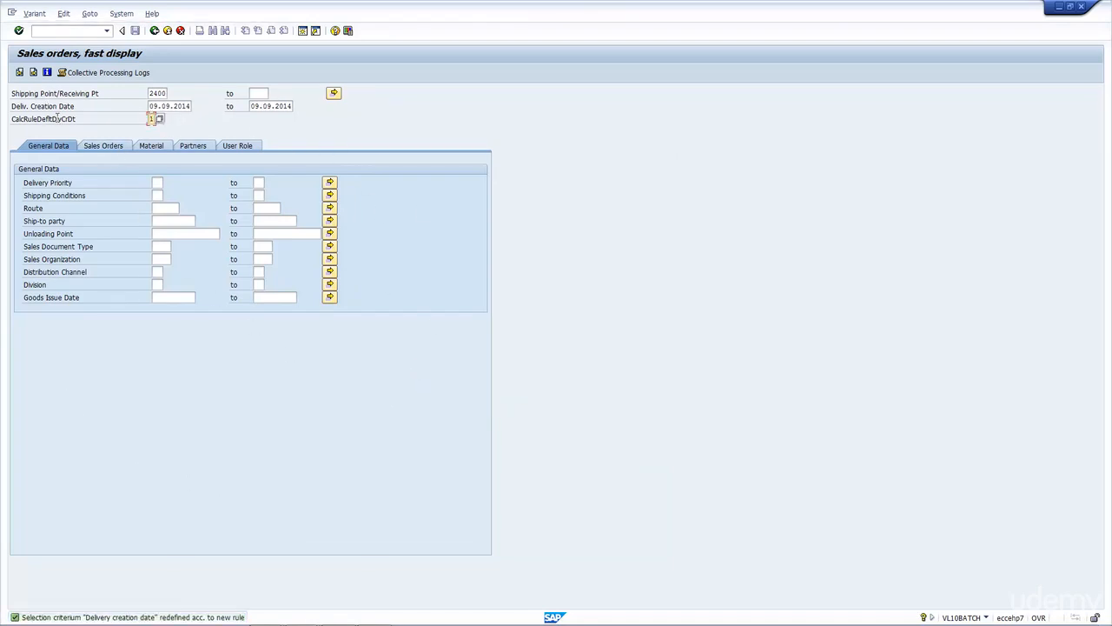
# Step: Restrict the variant to sales document type OR and continue through the sales order, material and partner screens to the user role screen
pyautogui.click(33, 72)
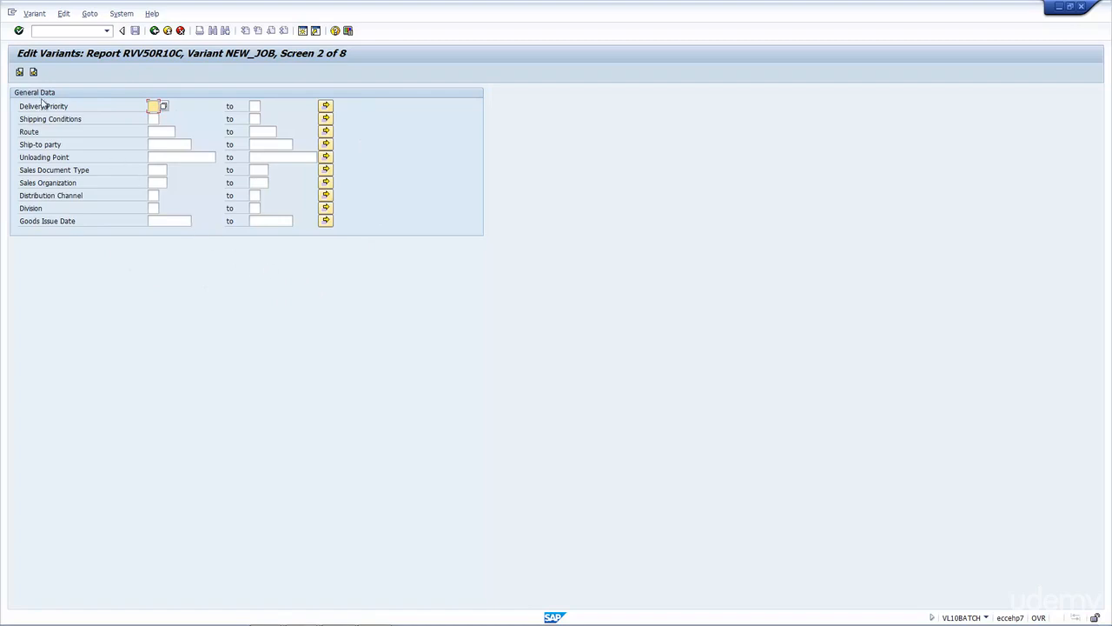
pyautogui.click(160, 171)
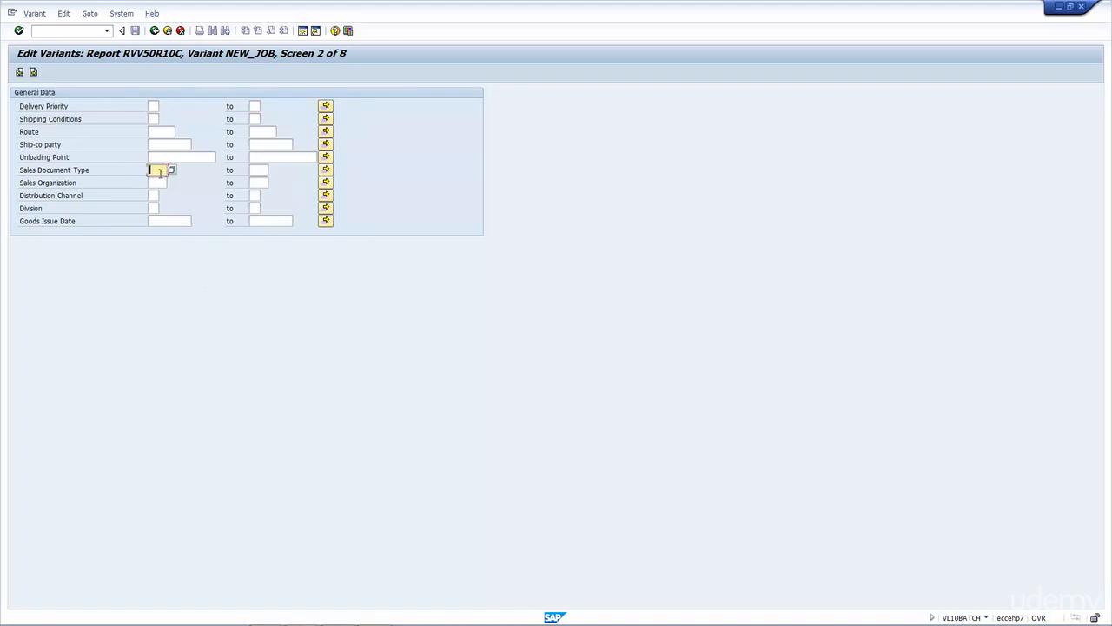
pyautogui.click(34, 72)
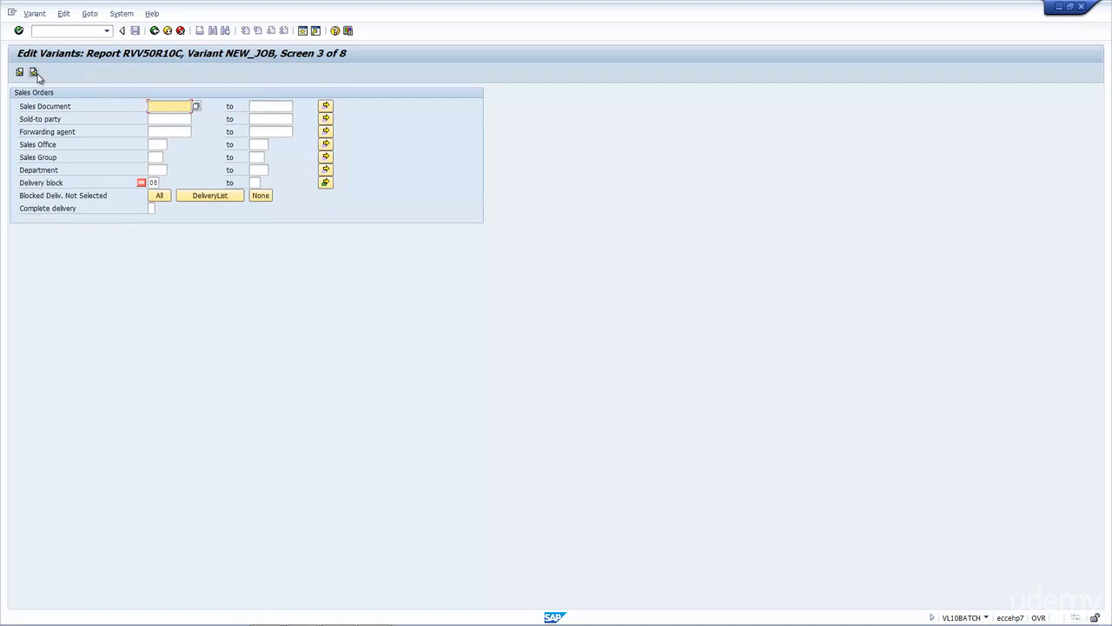
pyautogui.click(36, 74)
pyautogui.click(34, 73)
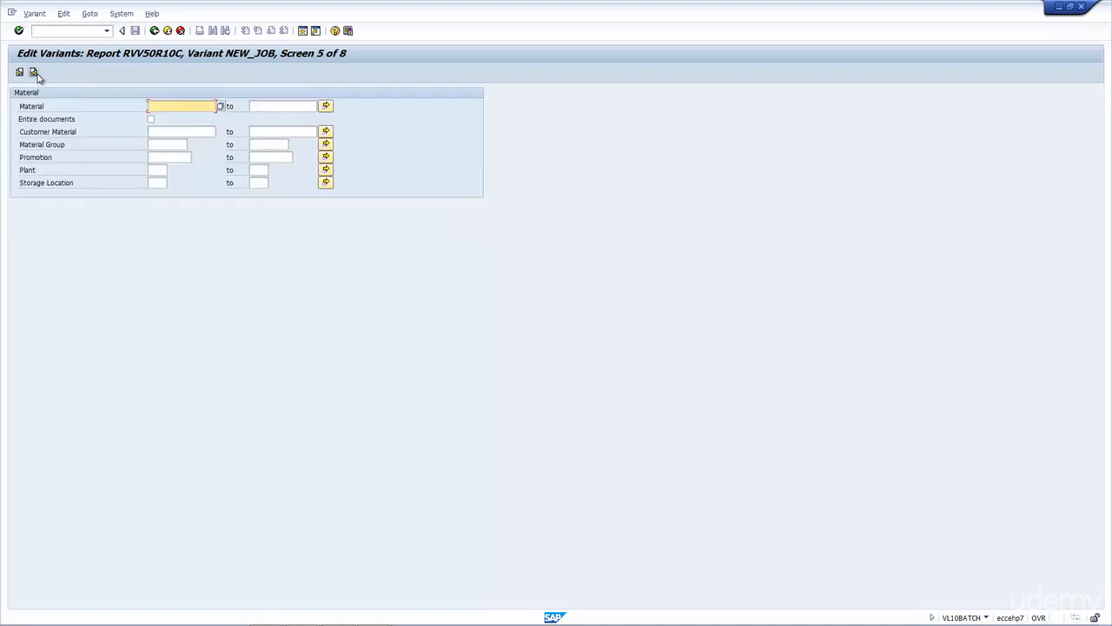
pyautogui.click(34, 73)
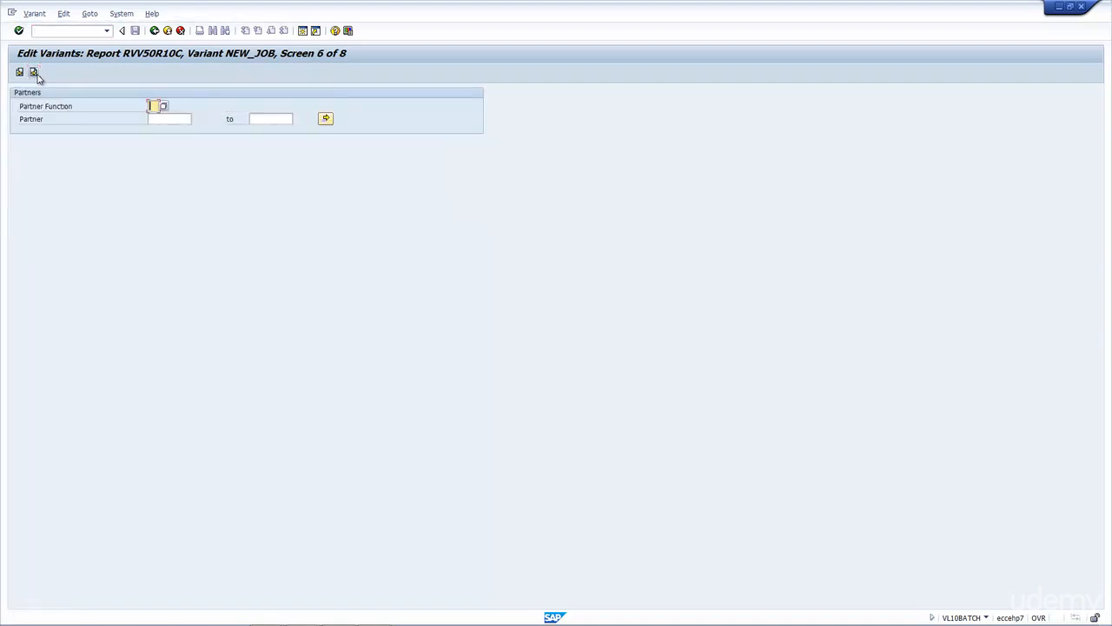
pyautogui.click(33, 73)
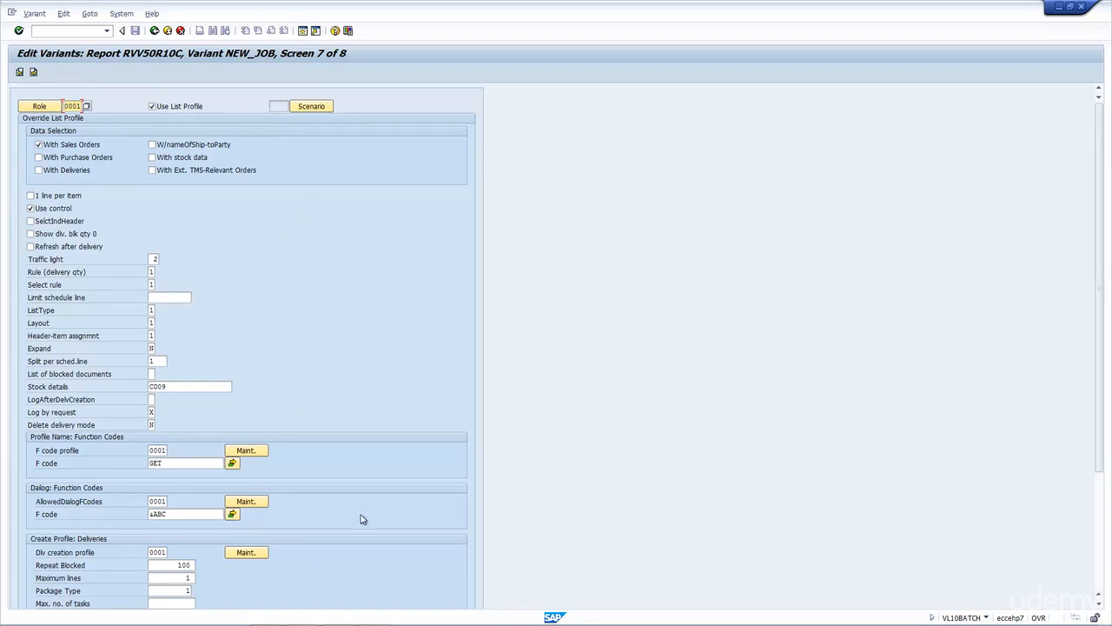
# Step: Set the variant's user role to 5001, Run sales orders in background, and return to the user role screen to review its settings
pyautogui.click(86, 106)
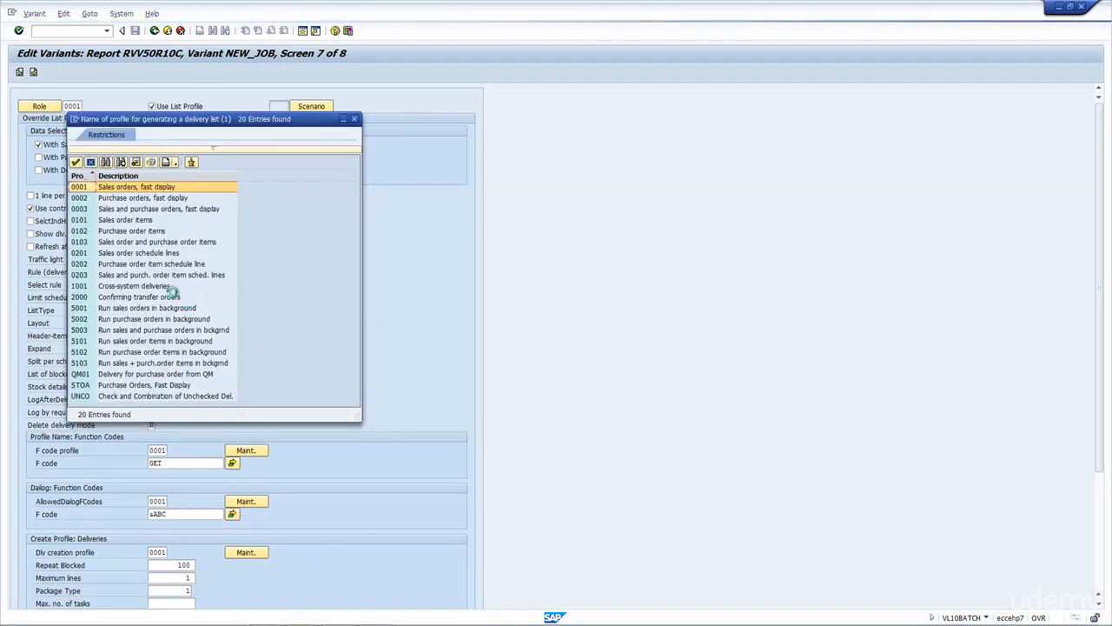
pyautogui.click(100, 309)
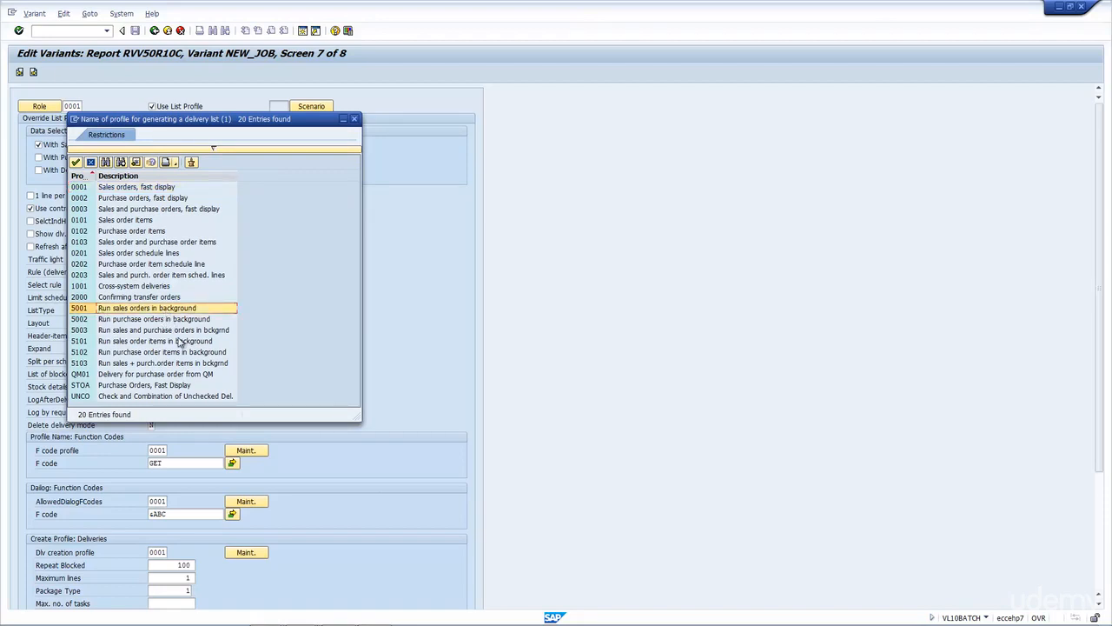
pyautogui.doubleClick(172, 311)
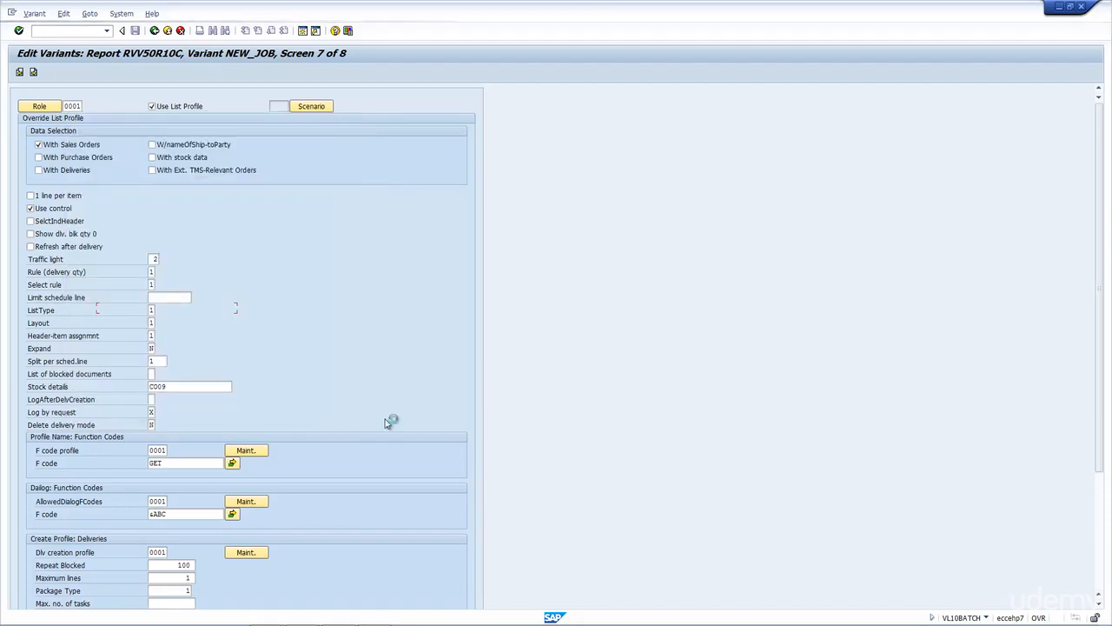
pyautogui.press('Return')
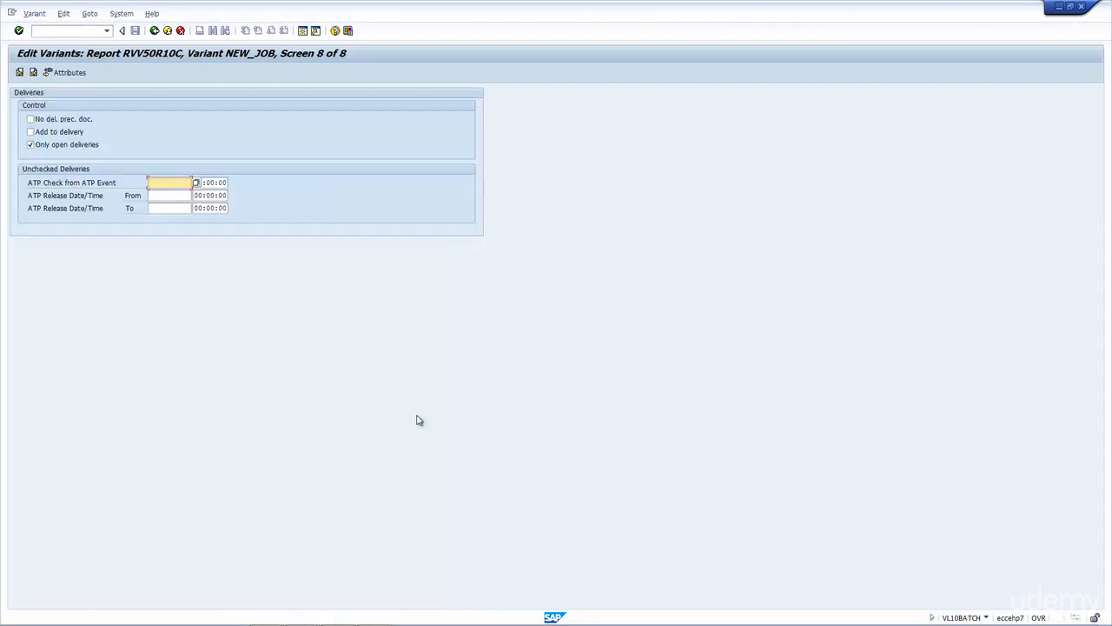
pyautogui.click(19, 72)
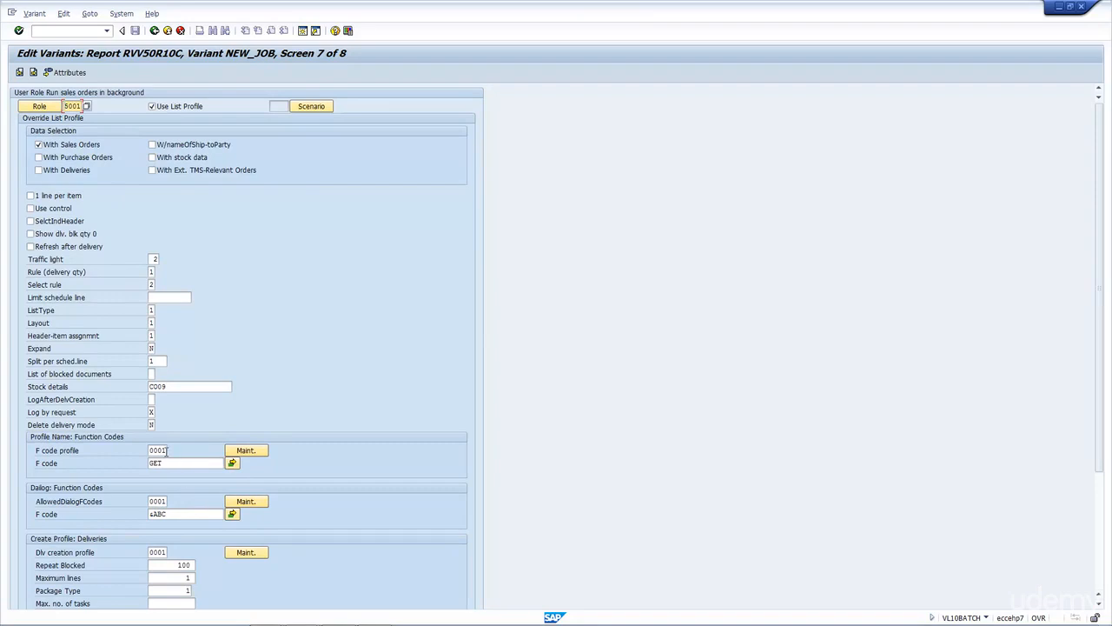
# Step: Check the F codes of the current function code profile and try to change the F code profile to 5001, Run Delivery List
pyautogui.click(231, 463)
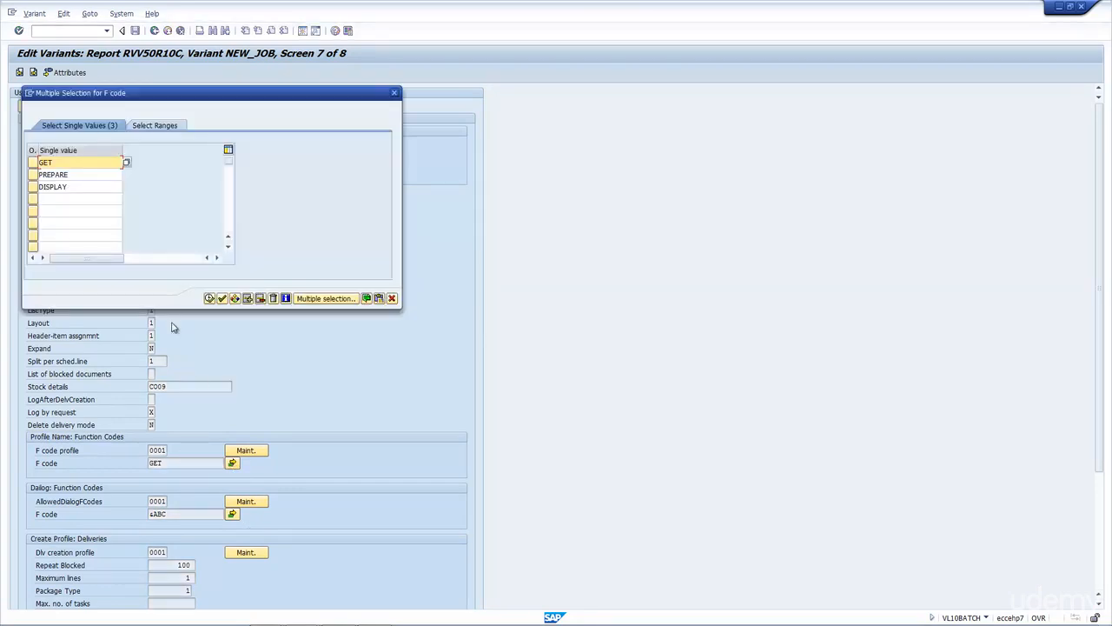
pyautogui.click(392, 298)
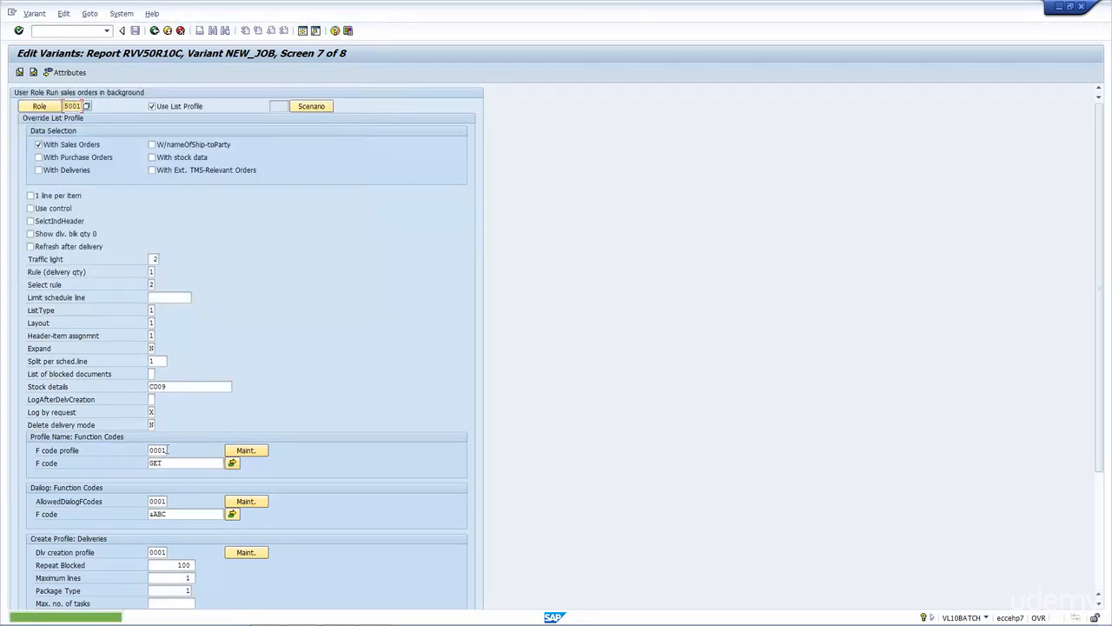
pyautogui.click(161, 451)
pyautogui.click(173, 451)
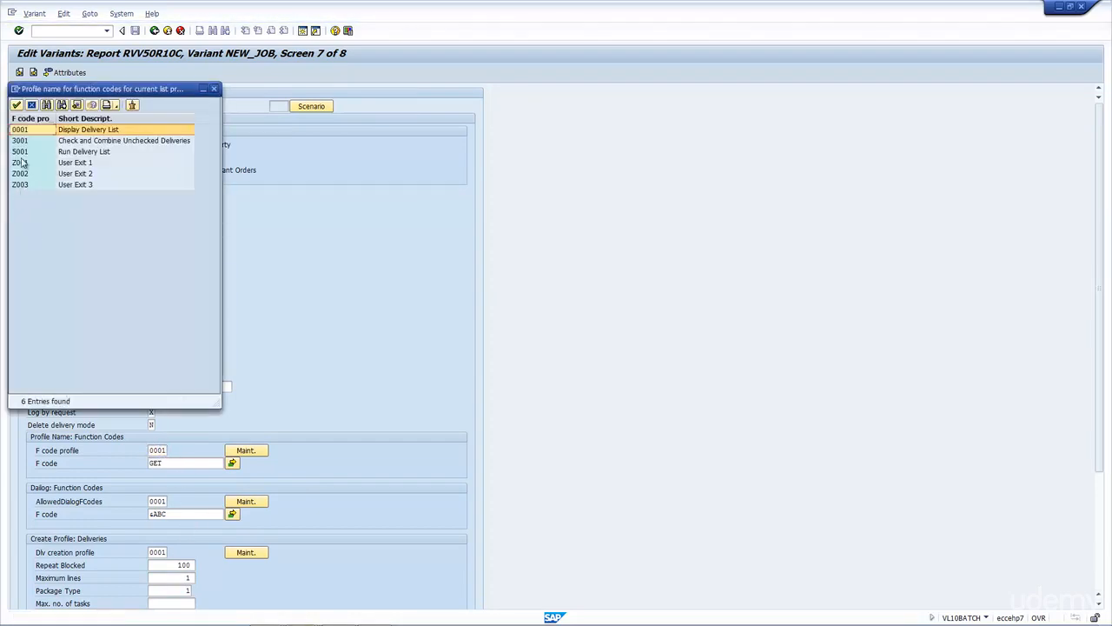
pyautogui.click(21, 152)
pyautogui.doubleClick(21, 152)
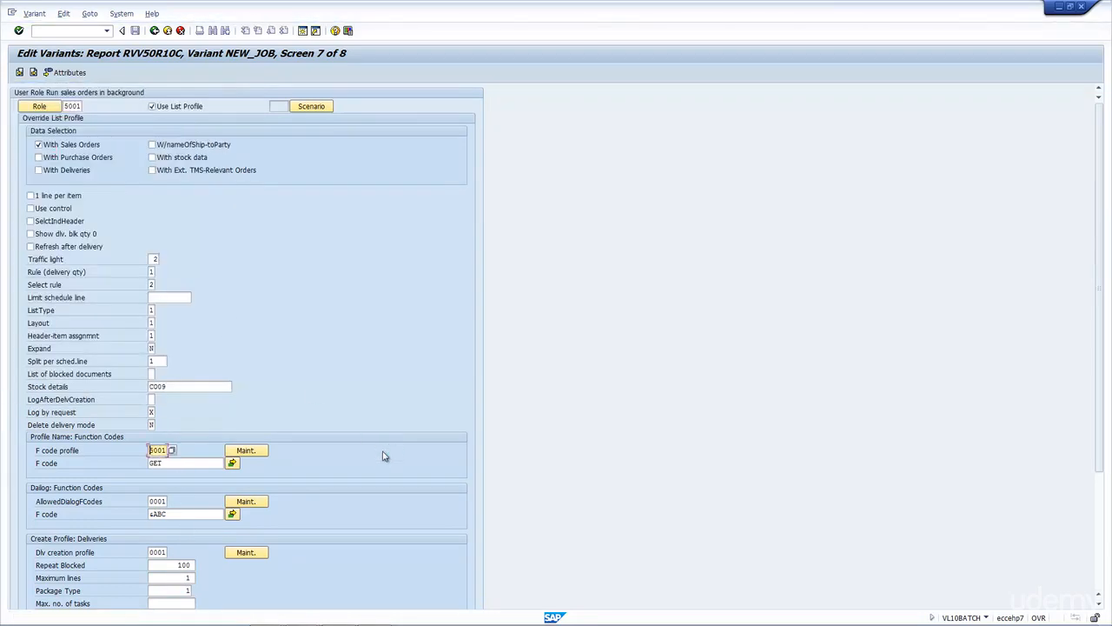
pyautogui.write('0')
# Step: Turn off Use List Profile, set the F code profile to 5001, Run Delivery List, and review its F codes
pyautogui.click(669, 376)
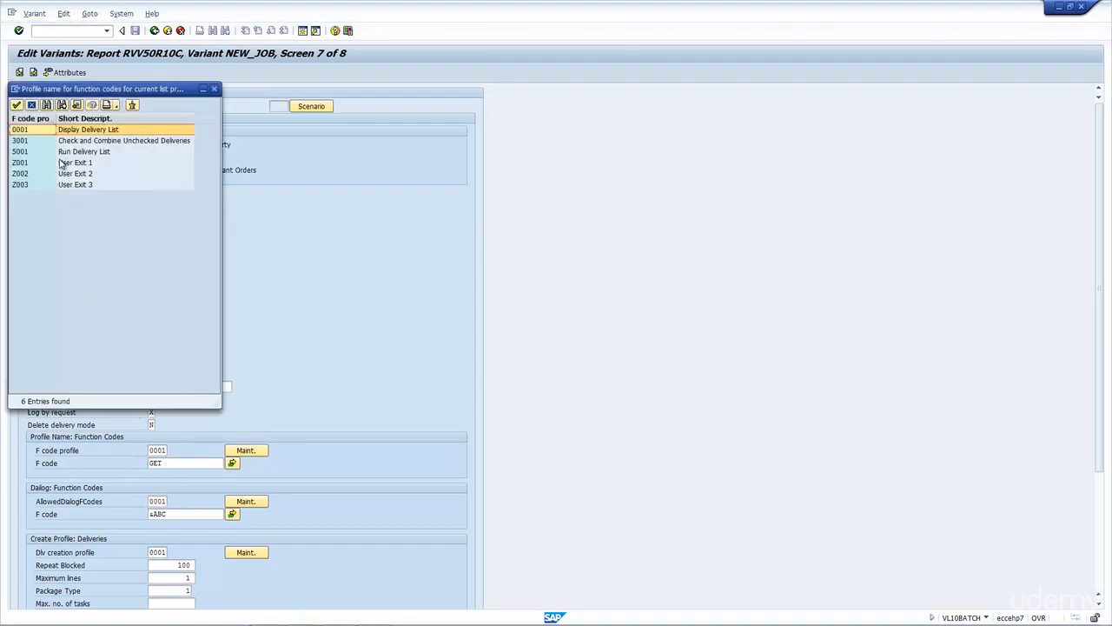
pyautogui.doubleClick(58, 152)
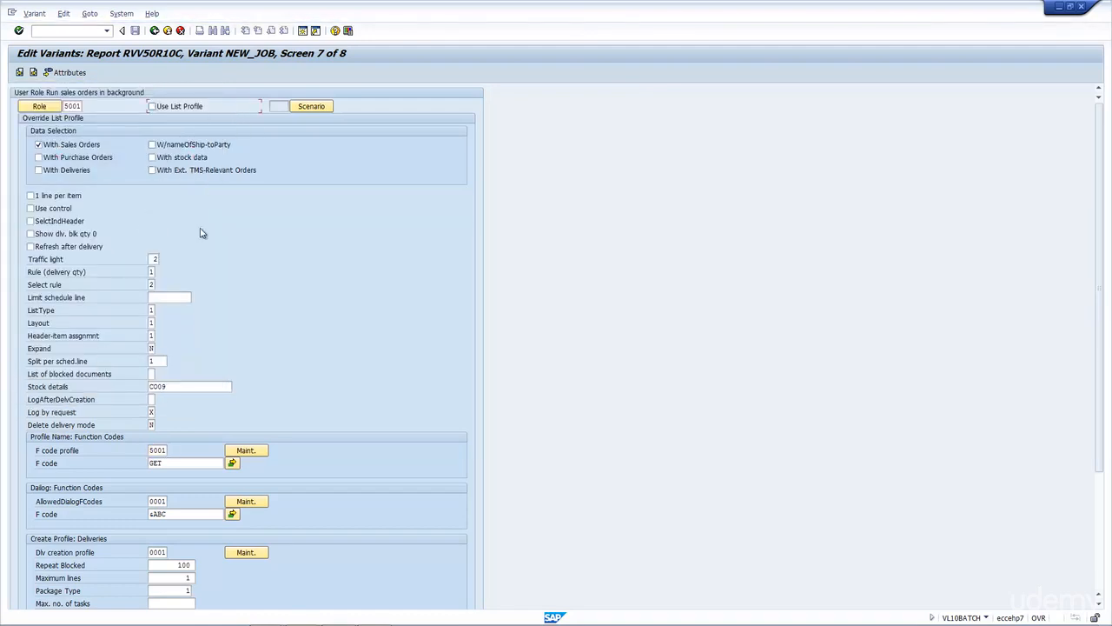
pyautogui.doubleClick(151, 450)
pyautogui.click(231, 462)
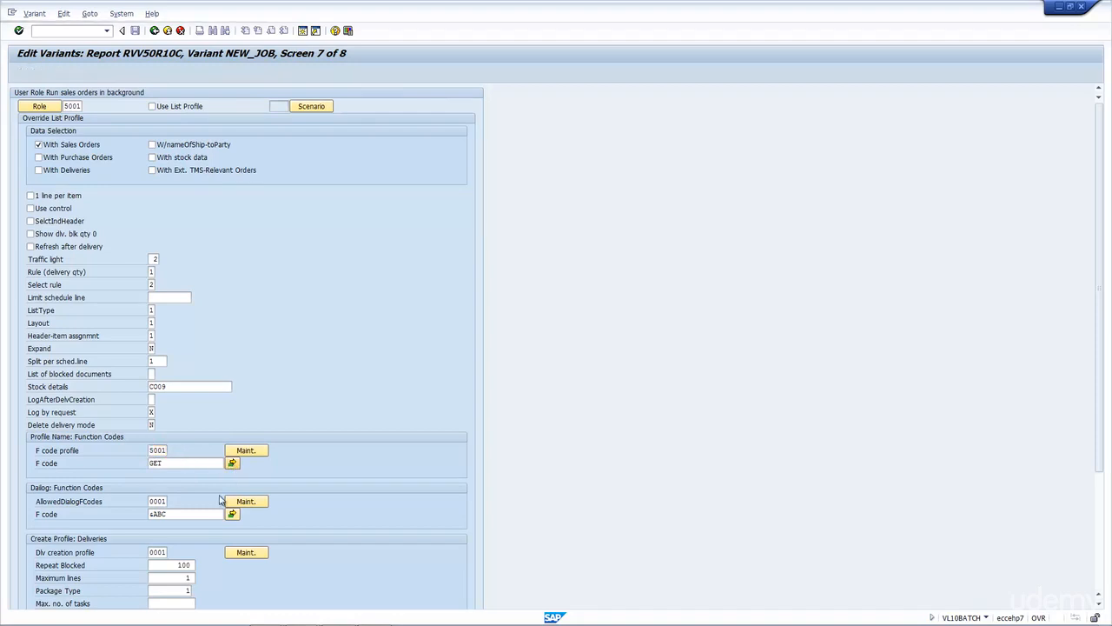
pyautogui.moveTo(92, 187); pyautogui.dragTo(38, 187)
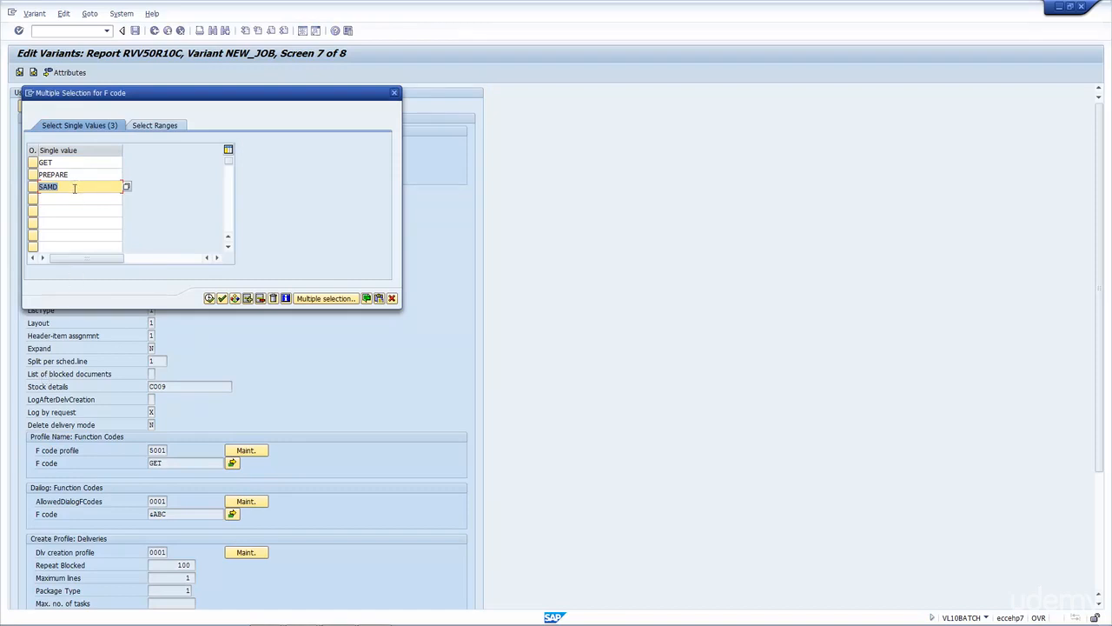
pyautogui.click(391, 298)
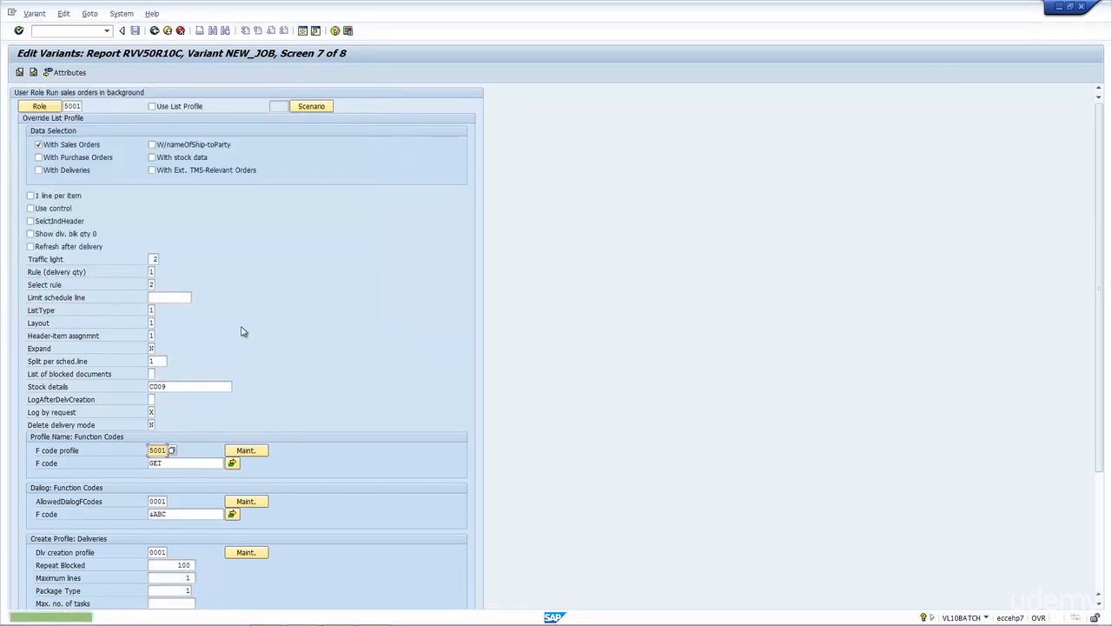
# Step: Continue past the Deliveries screen to the selection screen, check the Goods Issue Date criterion, and leave value maintenance, saving the values
pyautogui.click(33, 73)
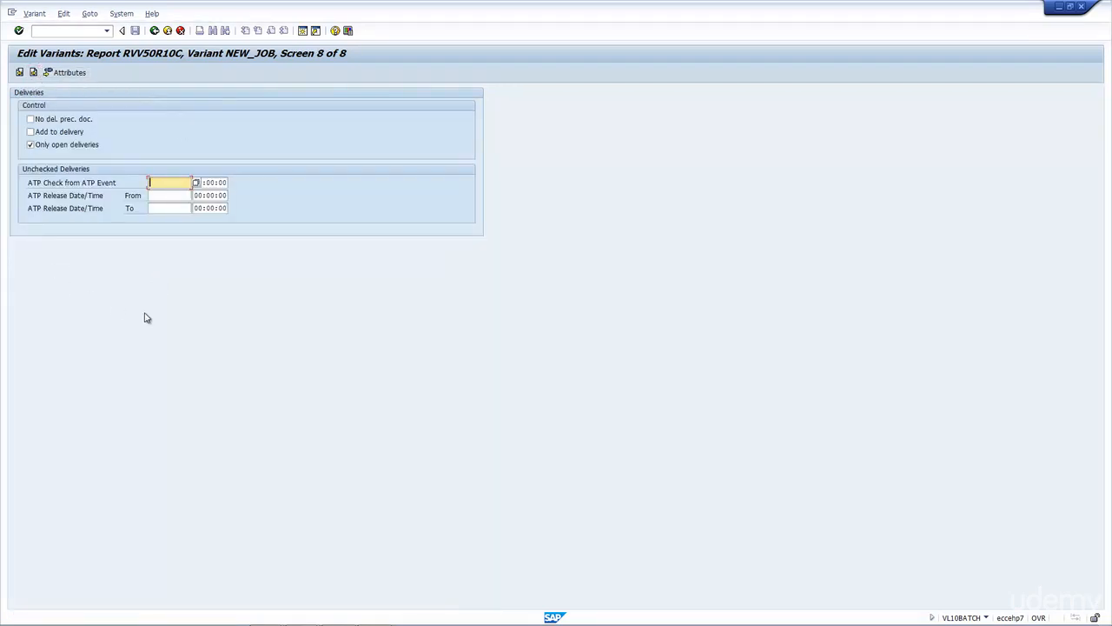
pyautogui.click(33, 73)
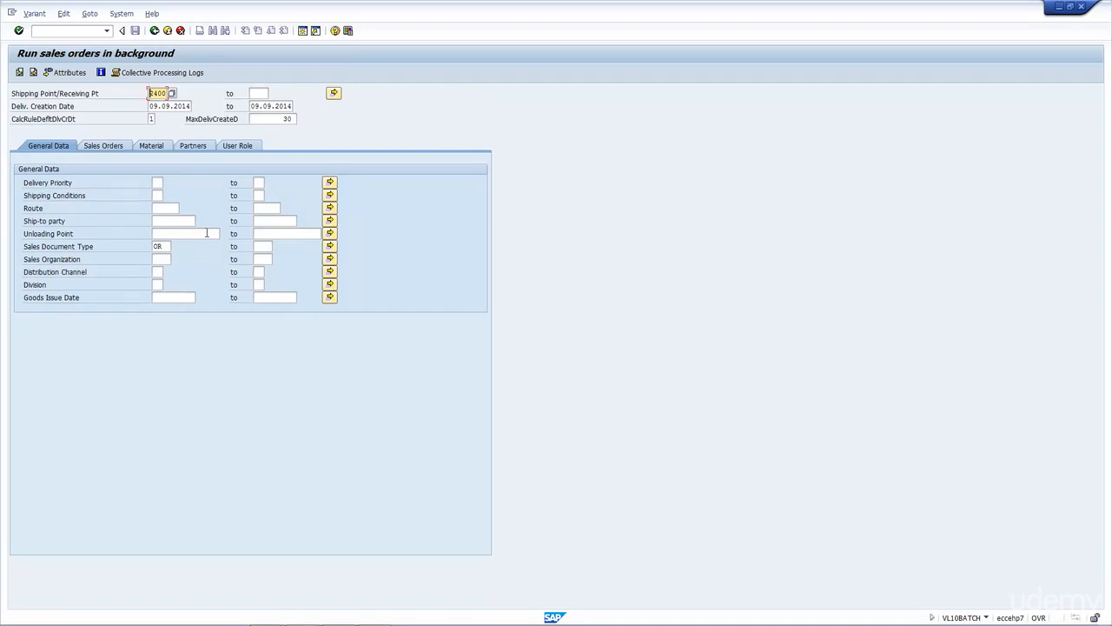
pyautogui.click(174, 300)
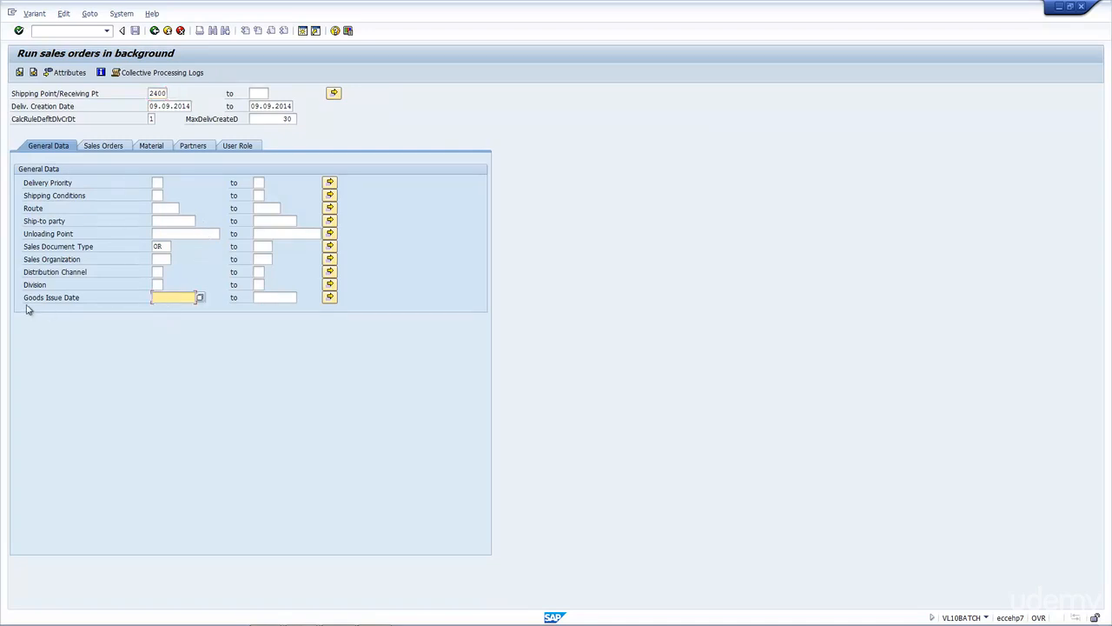
pyautogui.click(109, 301)
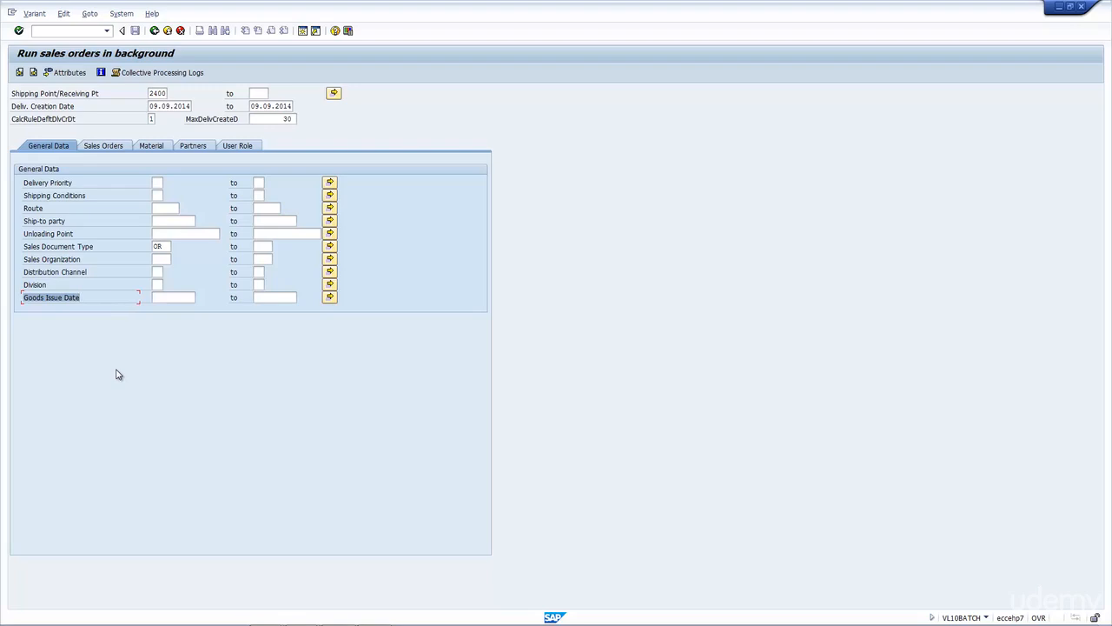
pyautogui.click(19, 32)
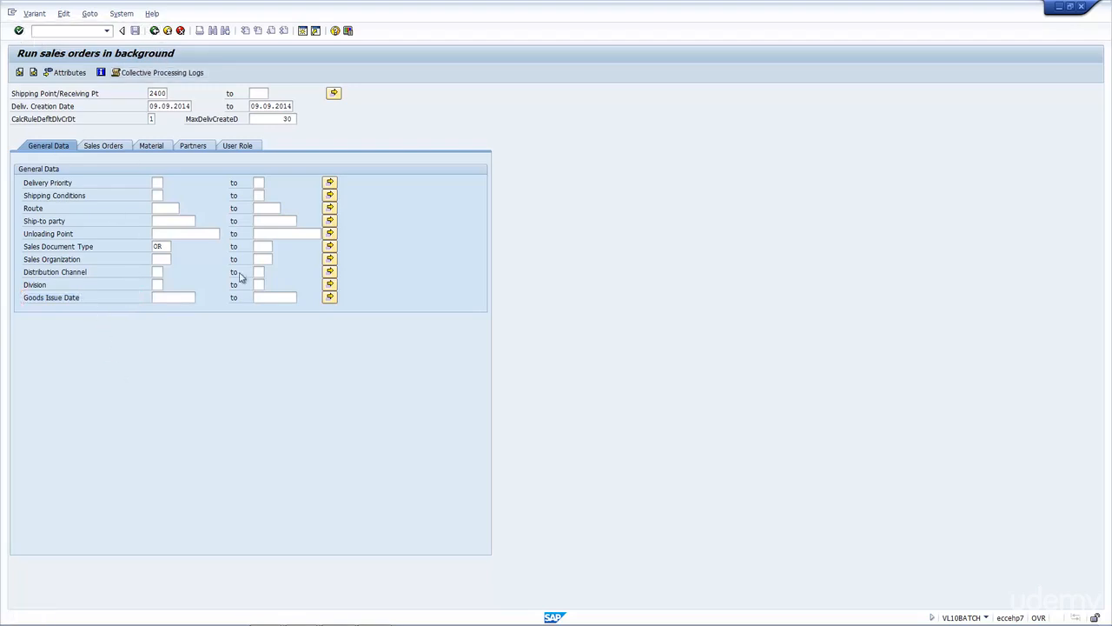
pyautogui.press('F3')
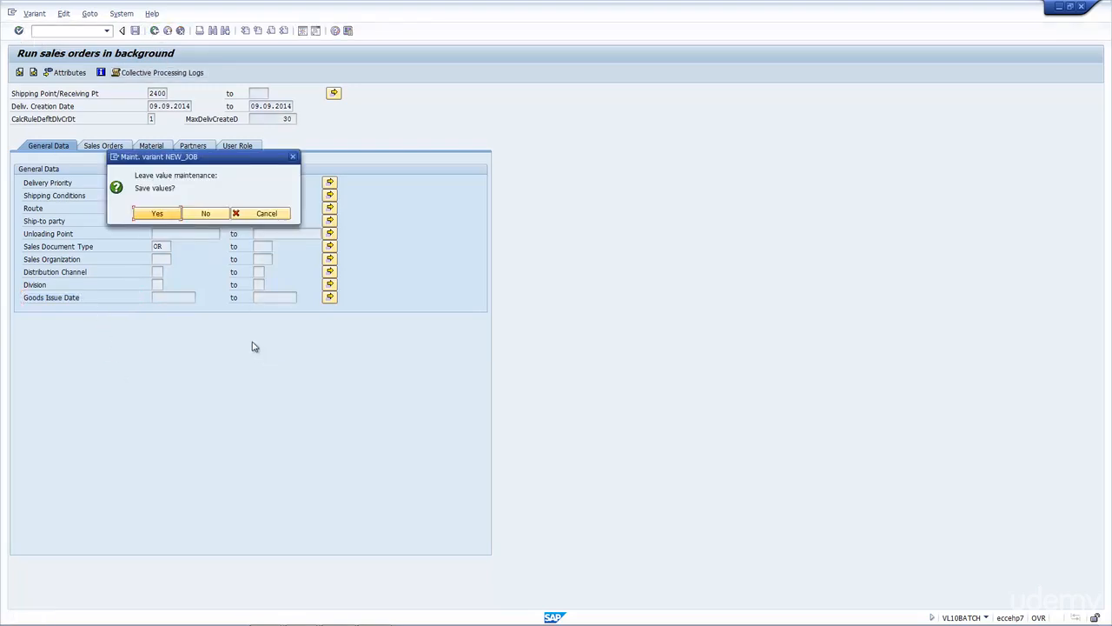
pyautogui.click(157, 213)
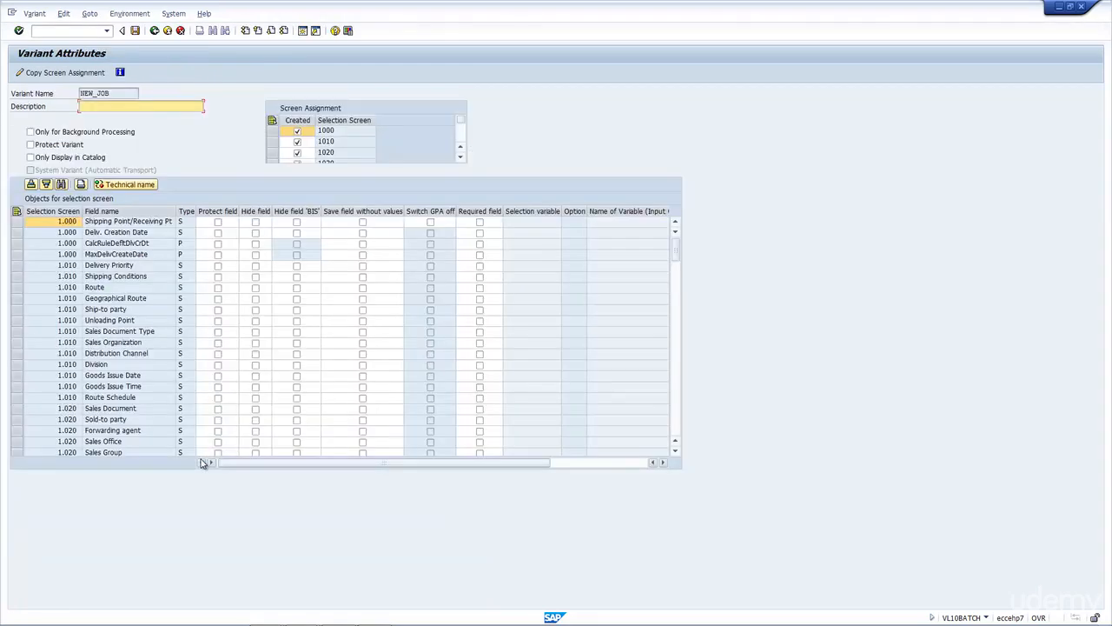
# Step: Describe the variant as "new job", look over the date fields in its attributes, save it and return to the variant list
pyautogui.write('new job')
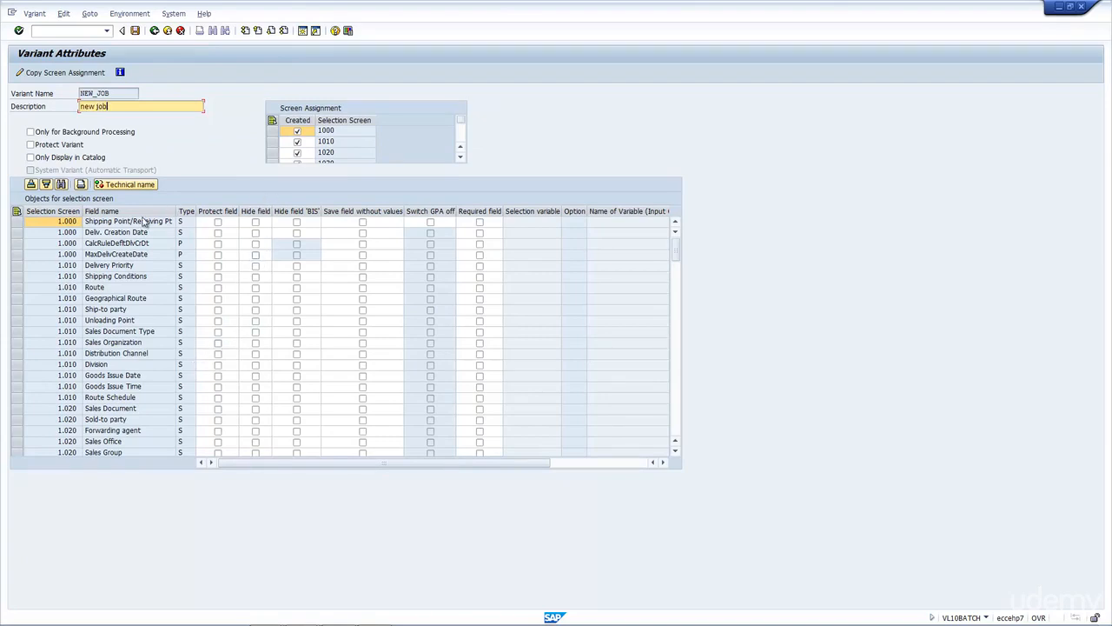
pyautogui.moveTo(675, 252); pyautogui.dragTo(677, 352)
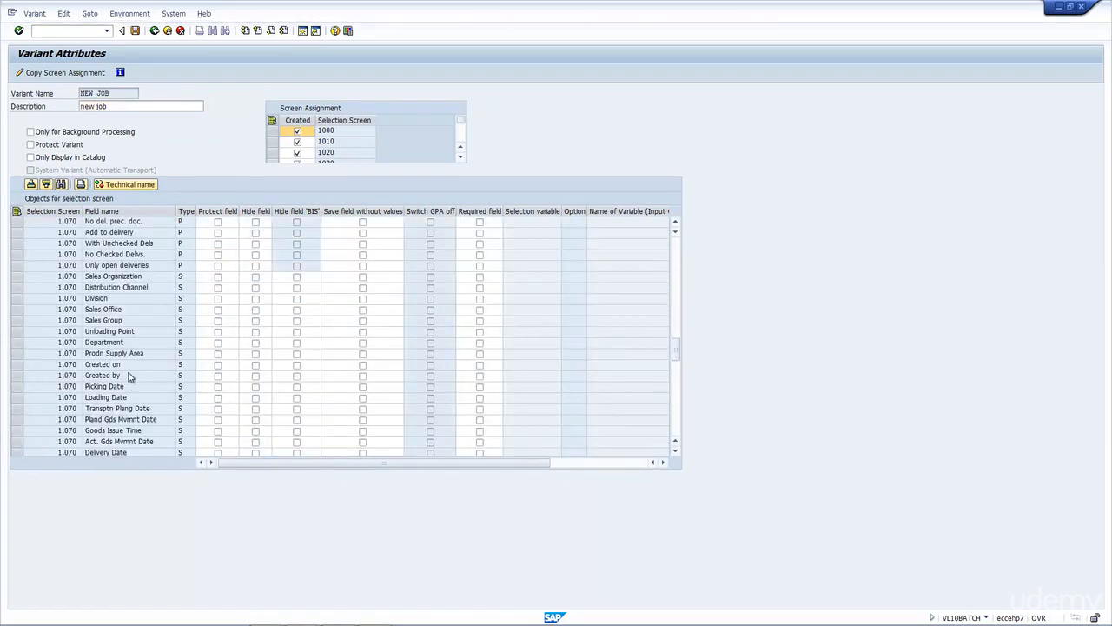
pyautogui.click(122, 453)
pyautogui.click(124, 443)
pyautogui.click(132, 432)
pyautogui.click(126, 387)
pyautogui.click(134, 31)
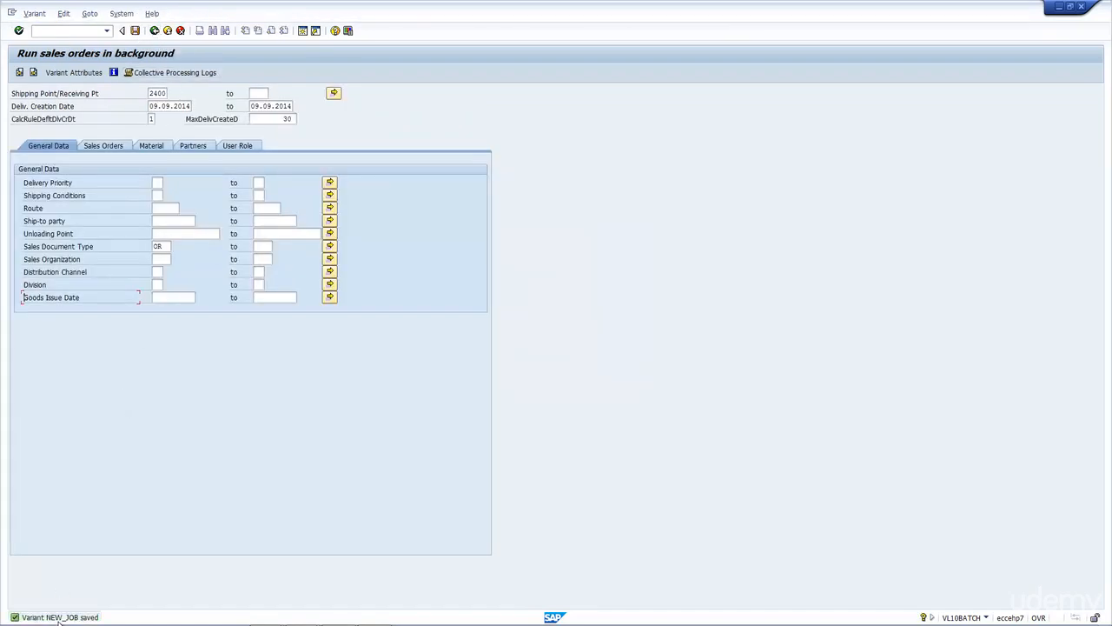
pyautogui.click(154, 30)
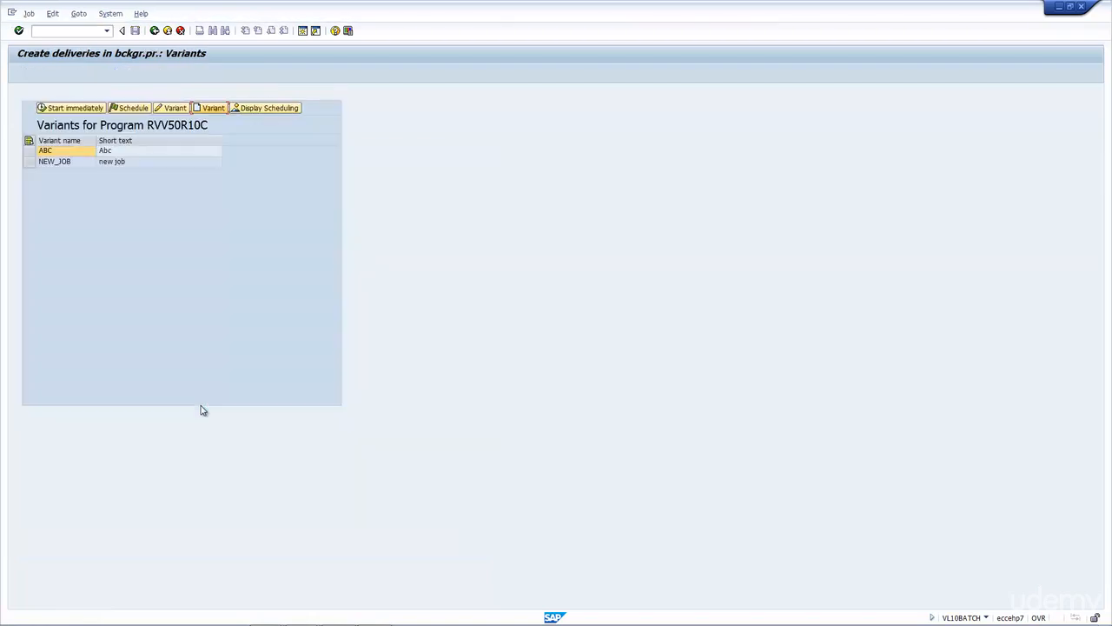
# Step: Schedule the NEW_JOB variant once for 09.09.2014 at 21:38:50 and return to the variant list
pyautogui.click(30, 161)
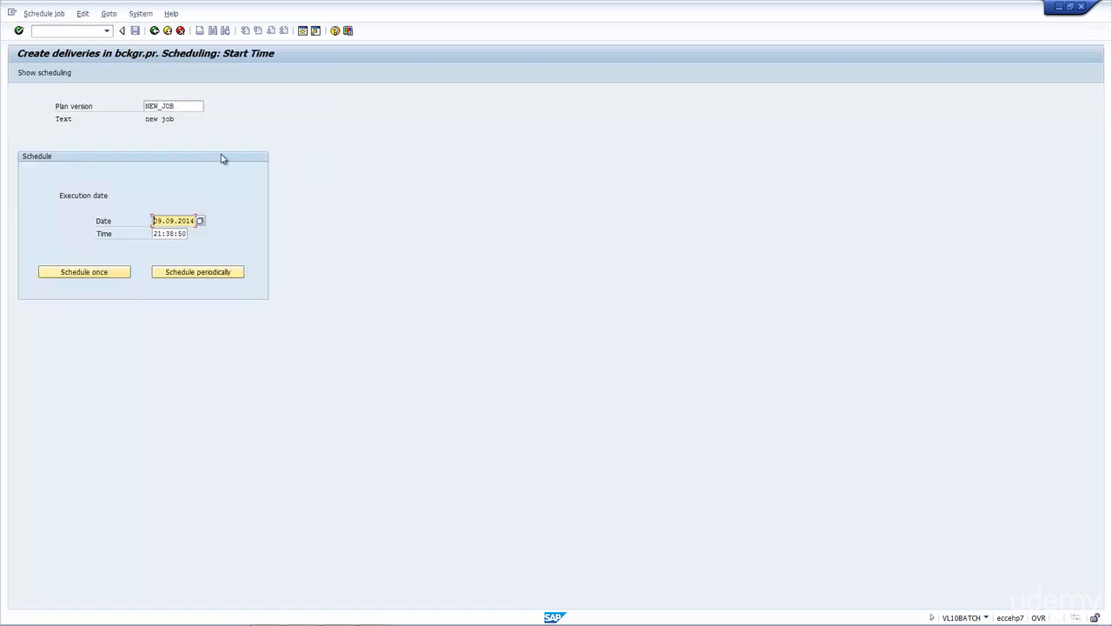
pyautogui.click(196, 108)
pyautogui.click(179, 221)
pyautogui.click(180, 233)
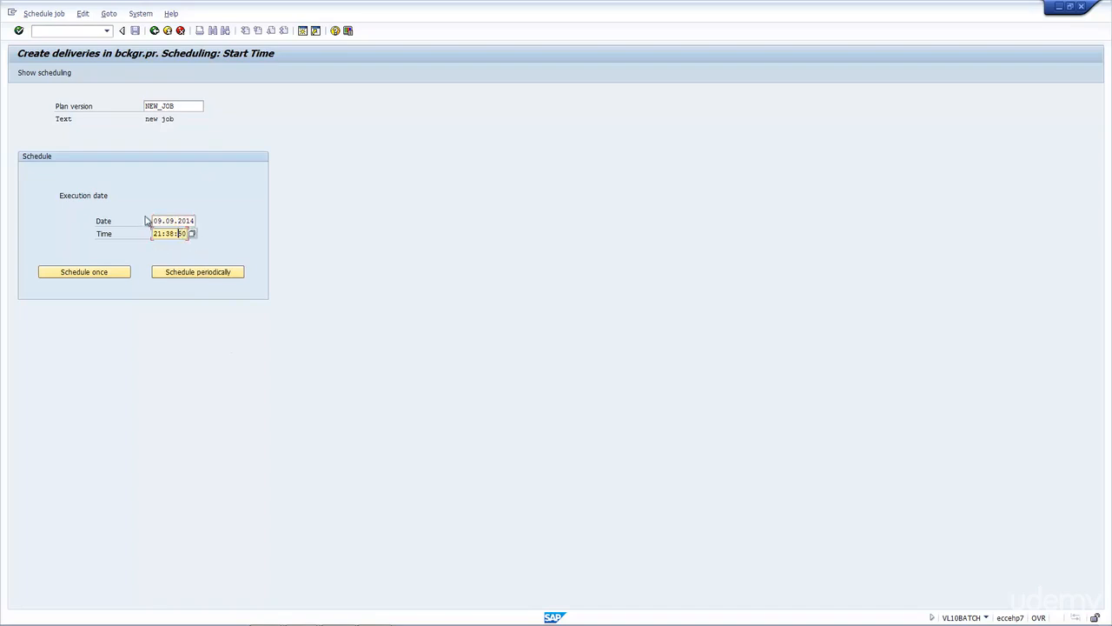
pyautogui.click(109, 276)
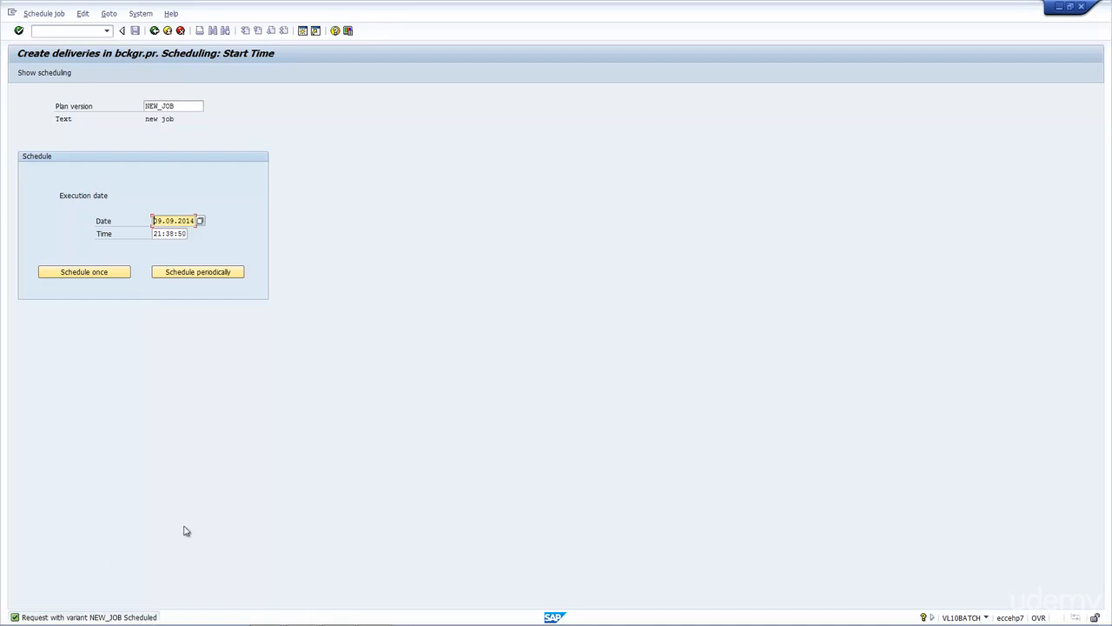
pyautogui.click(154, 31)
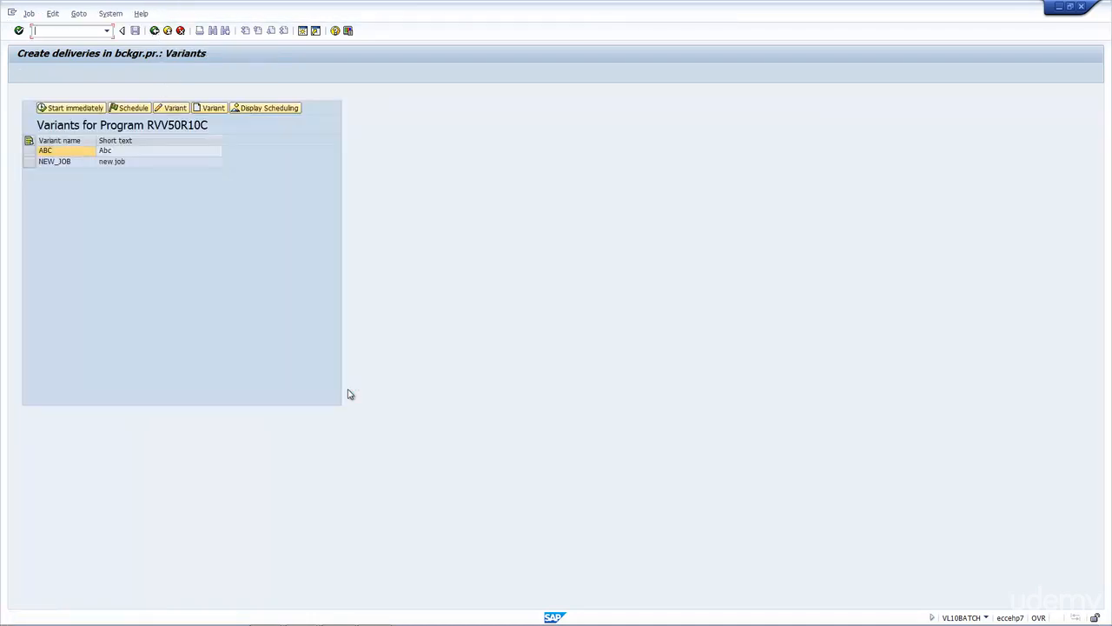
# Step: Display the scheduling of the delivery jobs, check the NEW_JOB request, and try to display its log
pyautogui.click(283, 109)
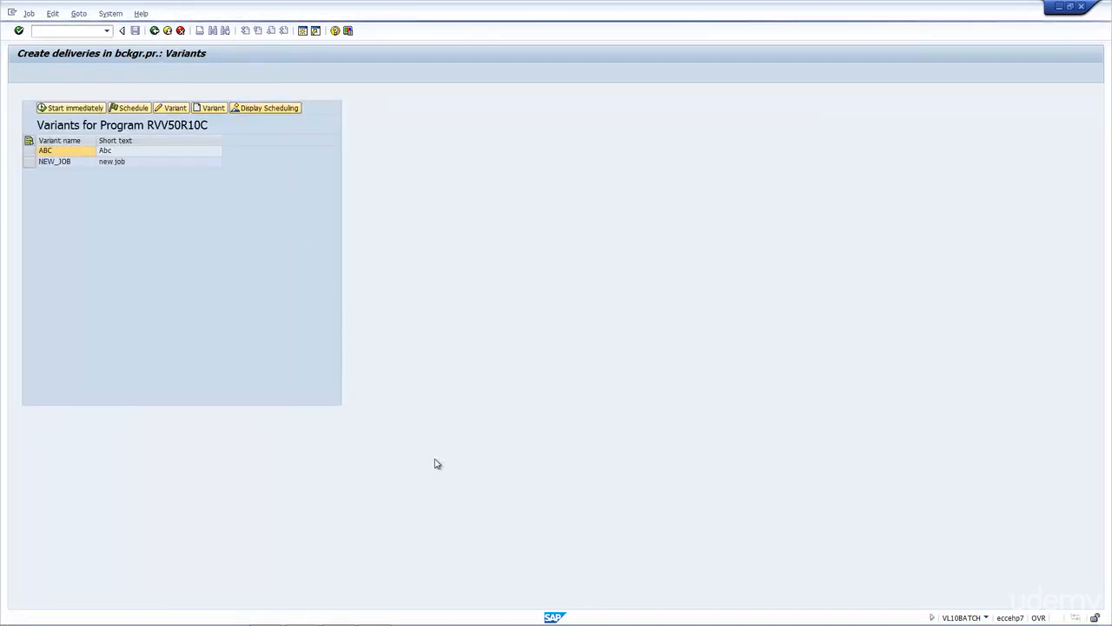
pyautogui.click(335, 152)
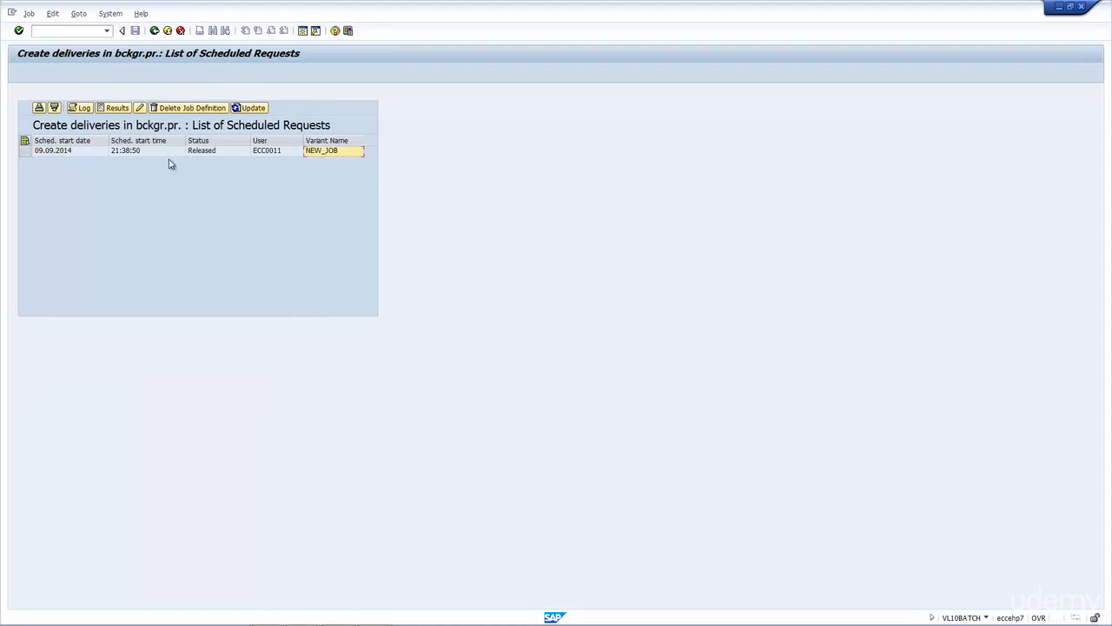
pyautogui.click(77, 153)
pyautogui.click(62, 29)
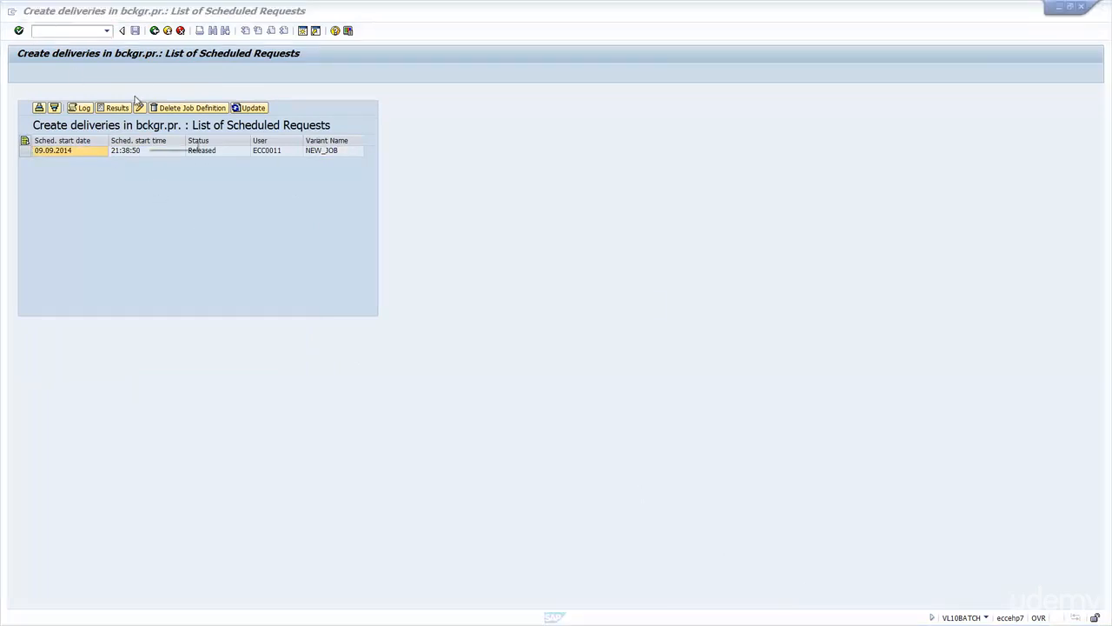
pyautogui.write('/ns')
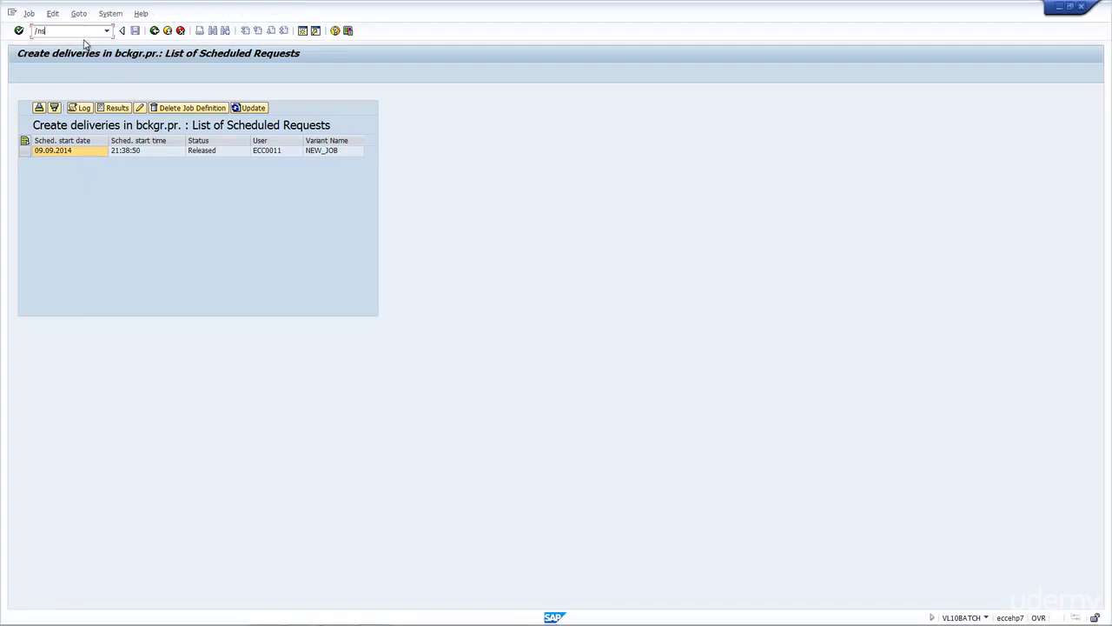
pyautogui.write('m37')
pyautogui.click(24, 149)
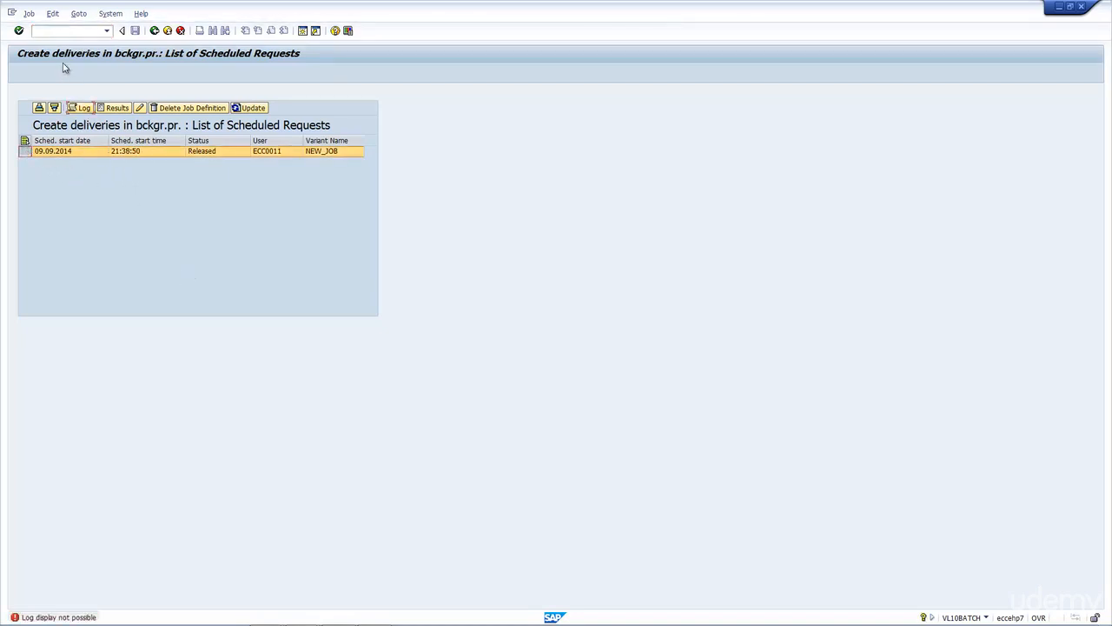
# Step: Go to transaction SM37, execute the job selection with the preset criteria, and check the VL10 background job in the overview
pyautogui.click(75, 33)
pyautogui.write('/nsm37')
pyautogui.press('Return')
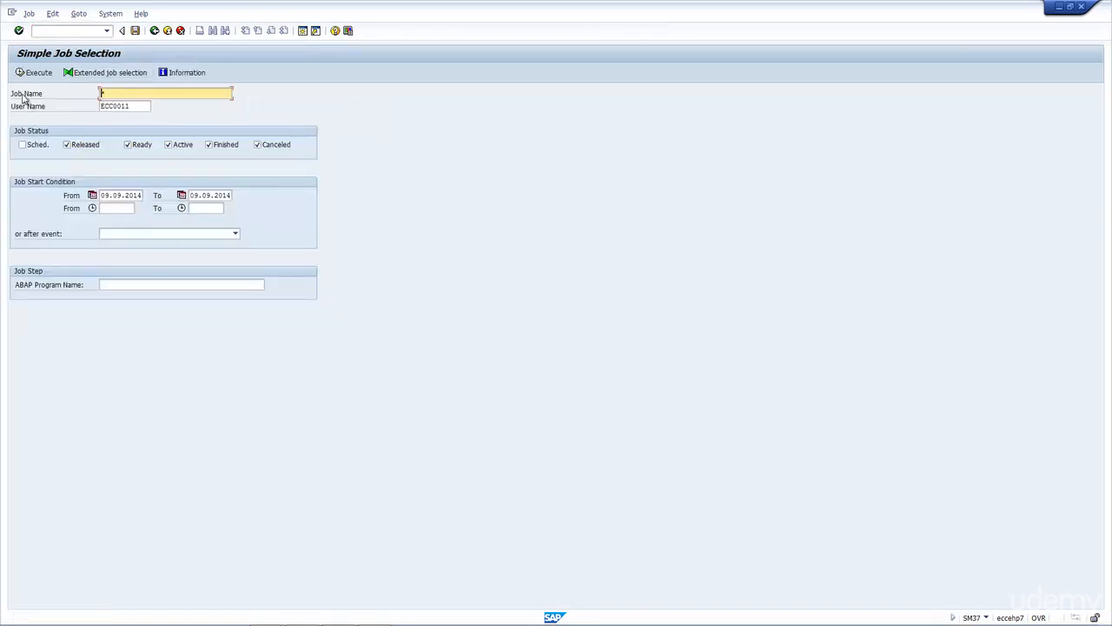
pyautogui.press('F8')
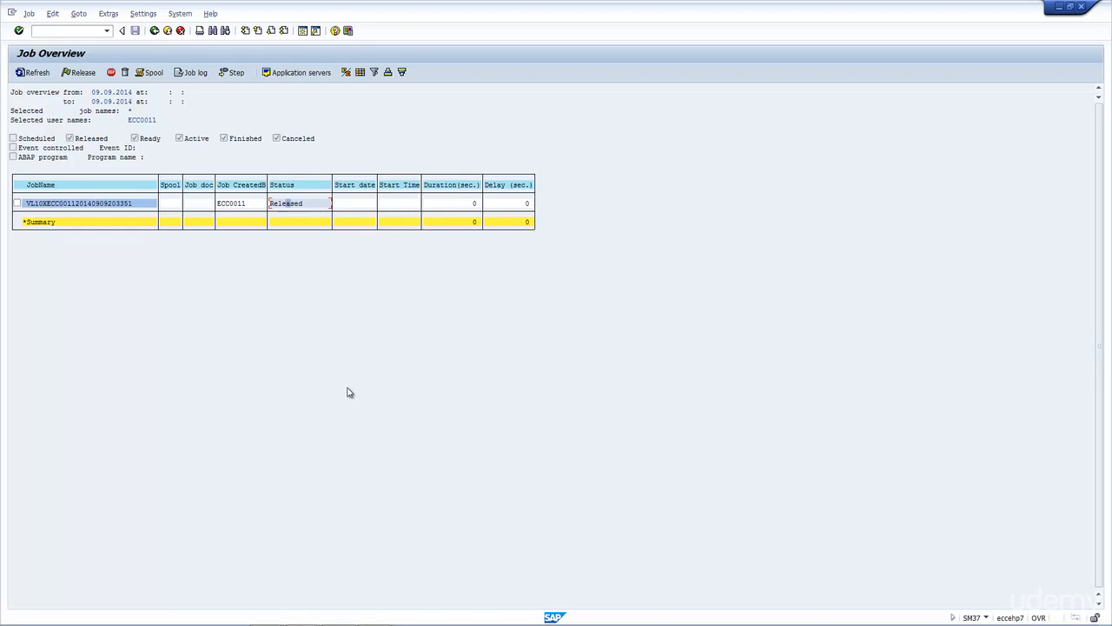
pyautogui.click(28, 203)
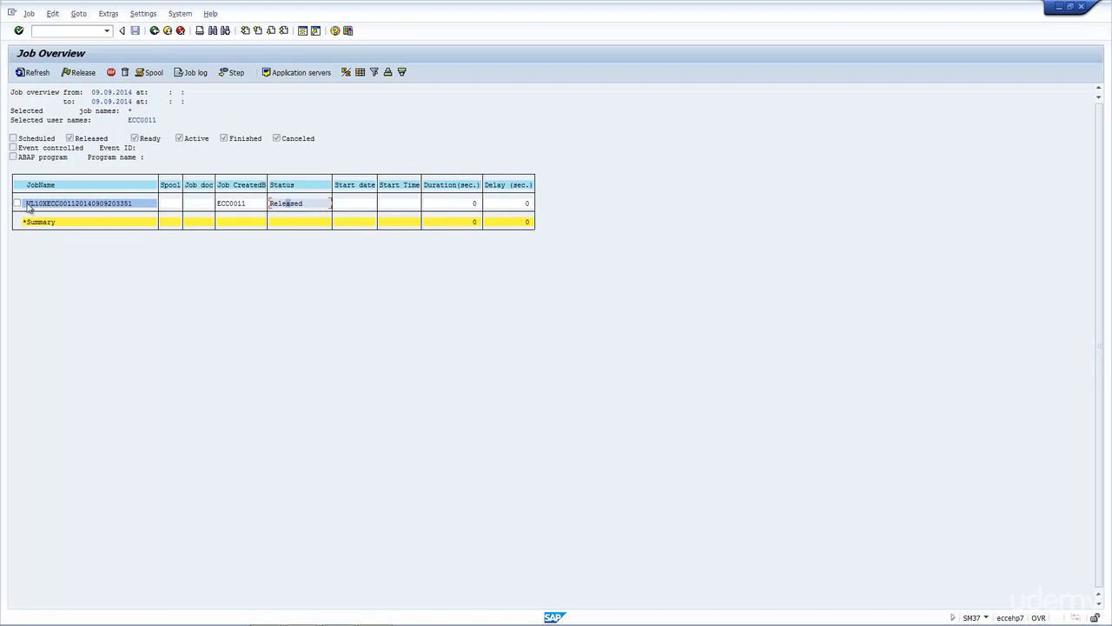